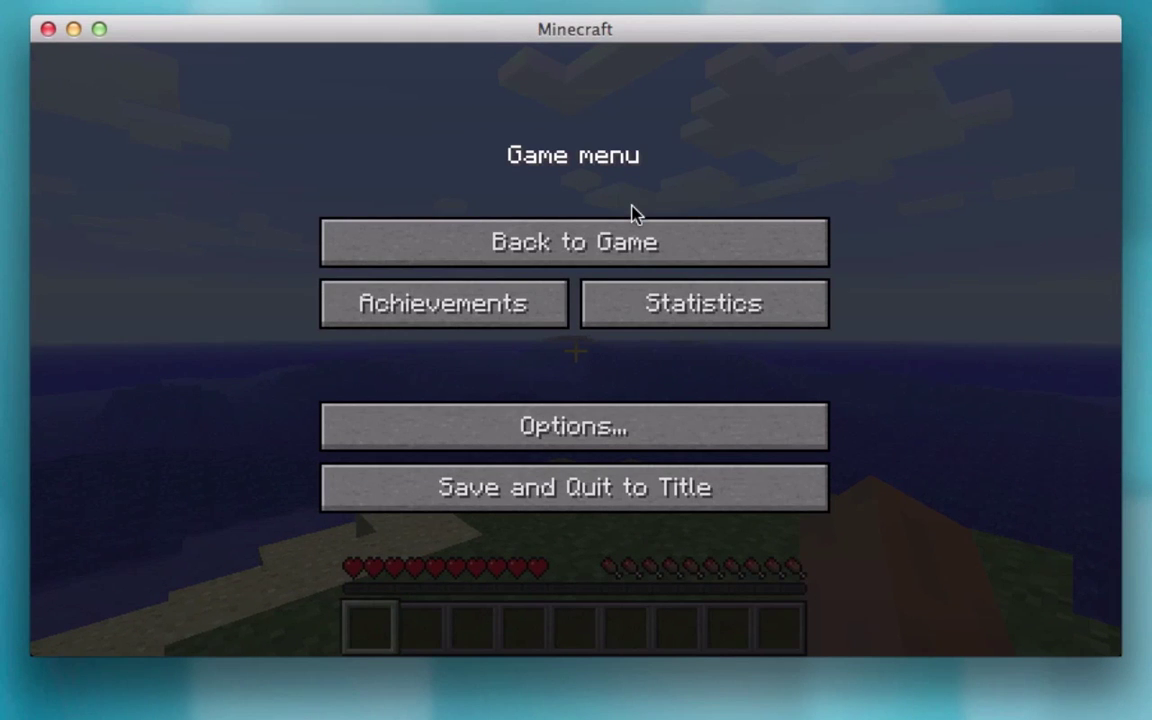
# Step: Resume the paused Minecraft game and walk across the grassy island to look around
pyautogui.click(653, 259)
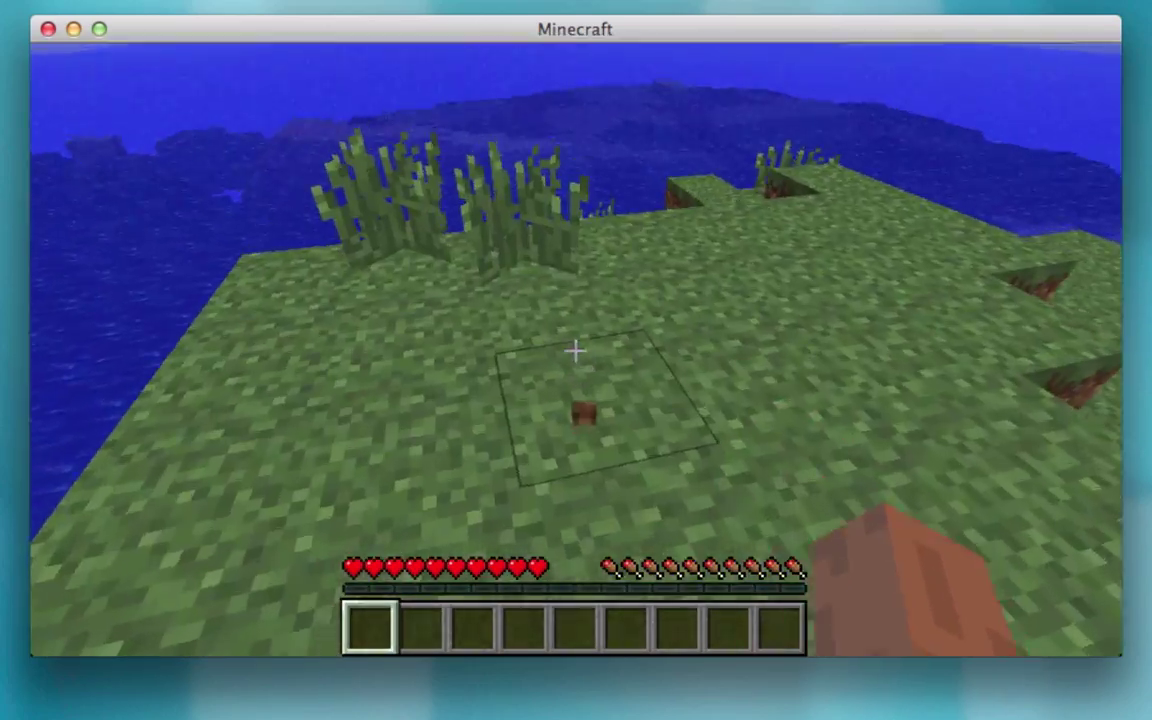
pyautogui.click(576, 350)
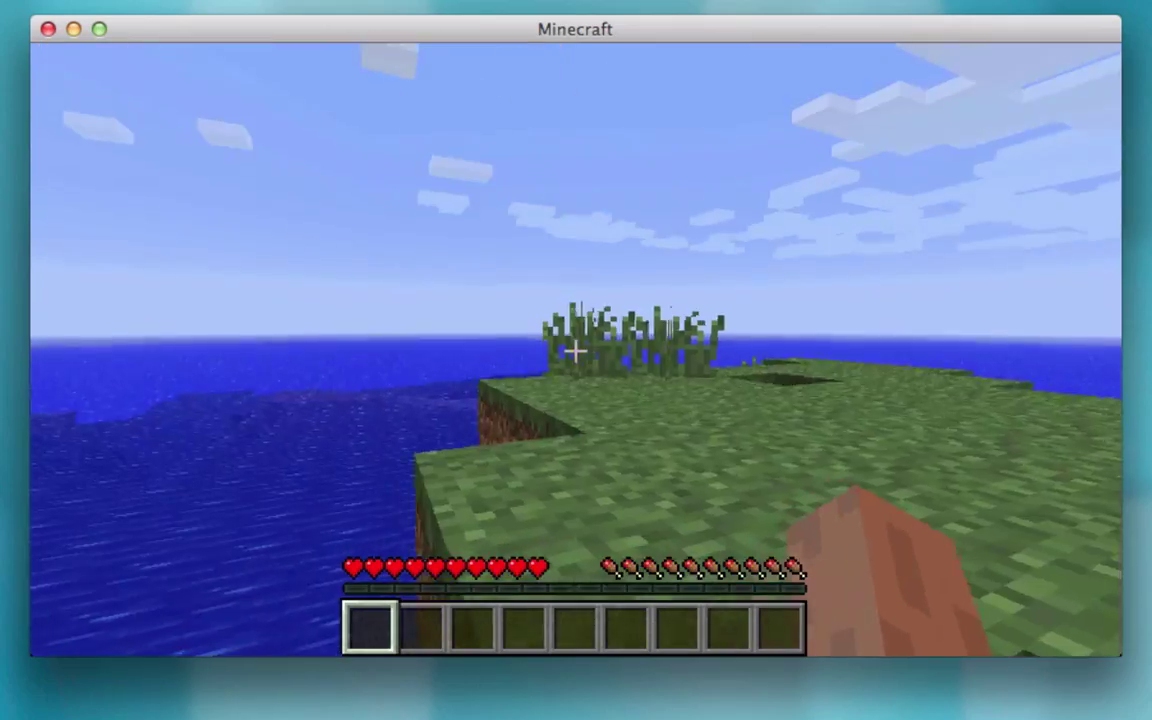
pyautogui.press('w')
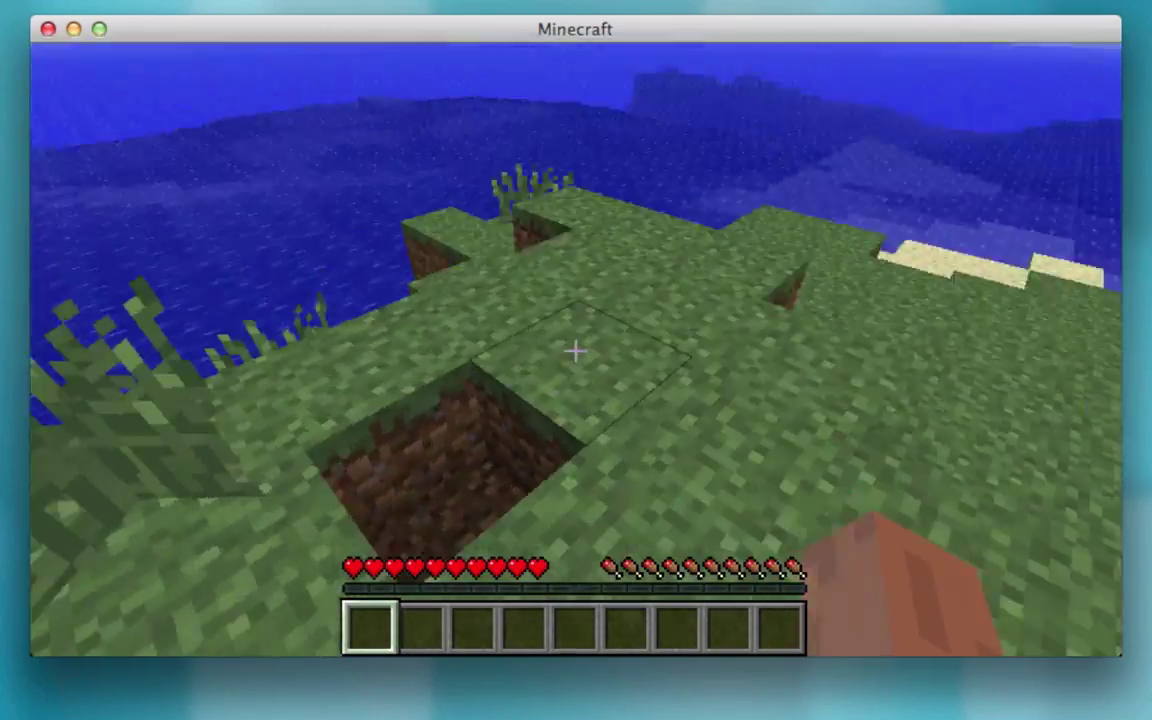
pyautogui.press('w')
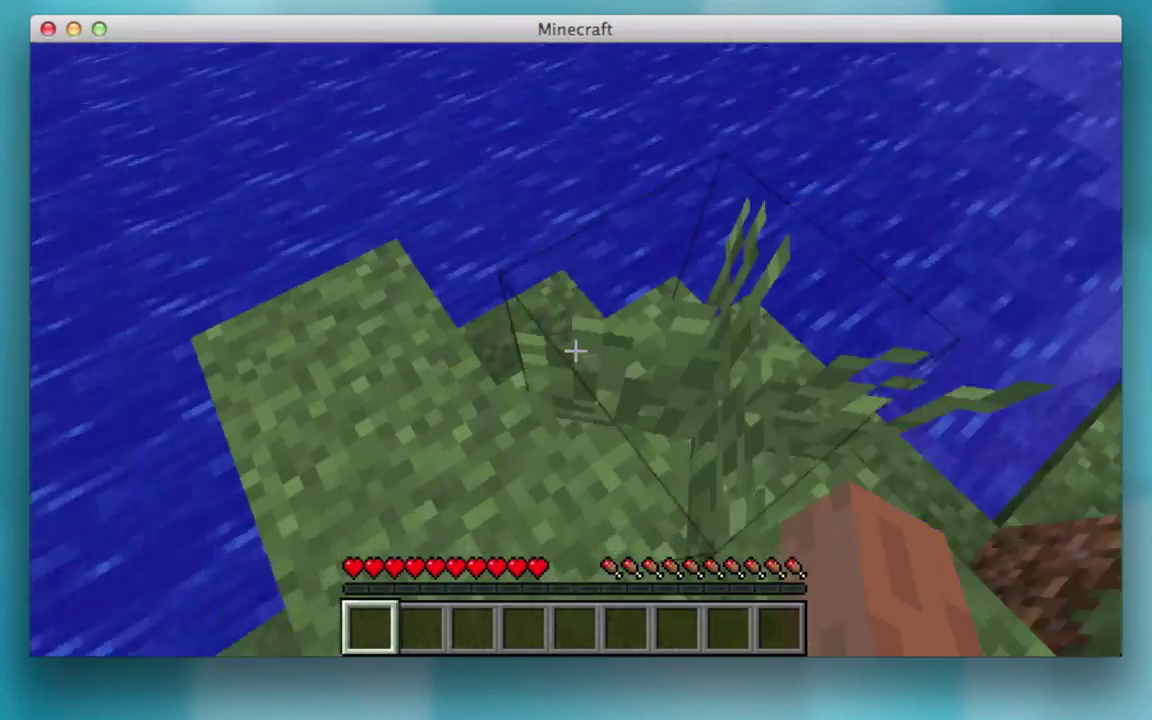
pyautogui.click(576, 350)
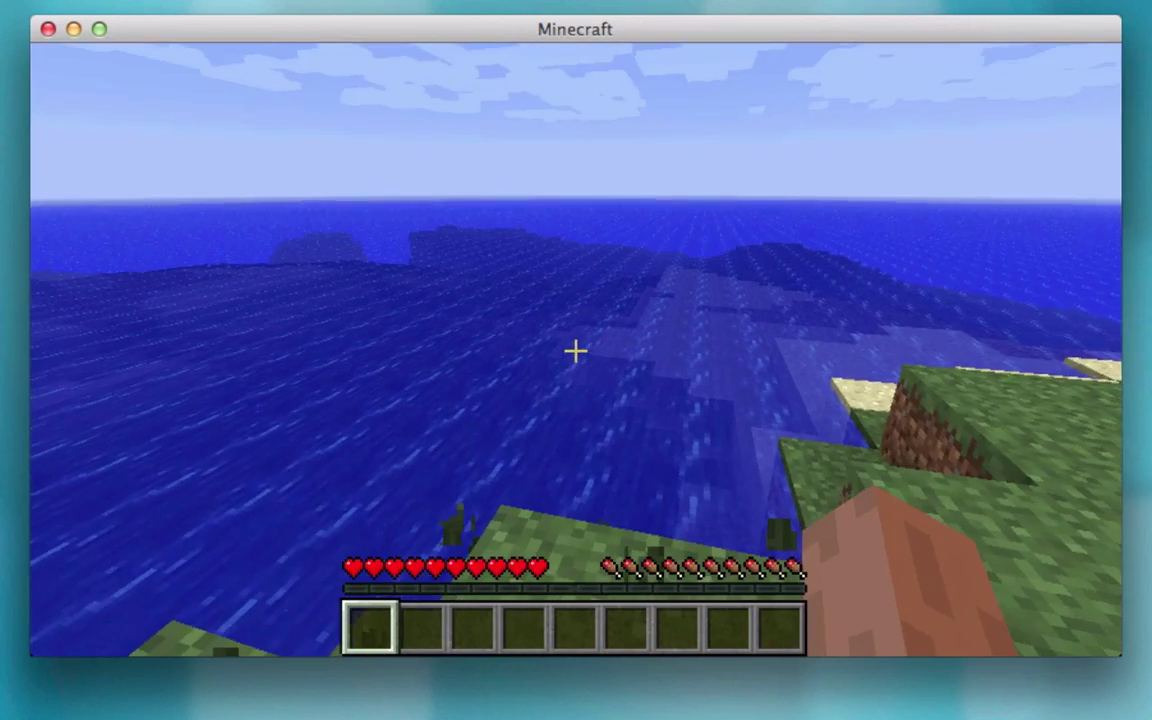
# Step: View the player's inventory and crafting grid, return to the world and pause the game
pyautogui.press('e')
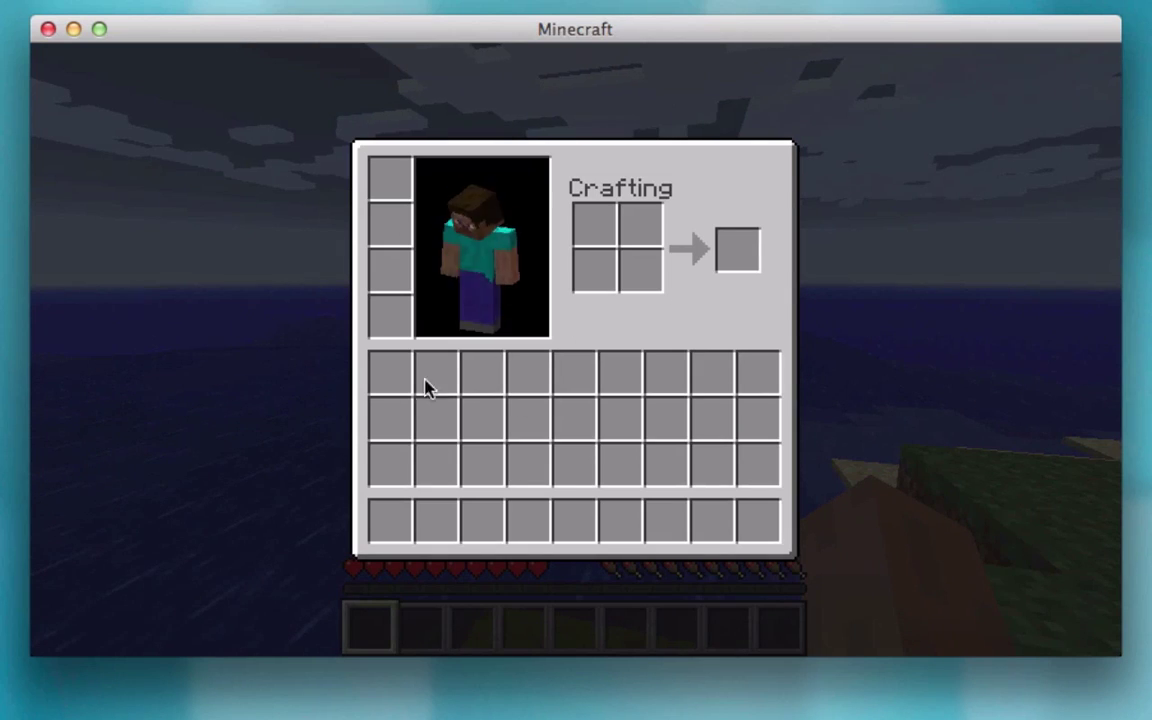
pyautogui.press('e')
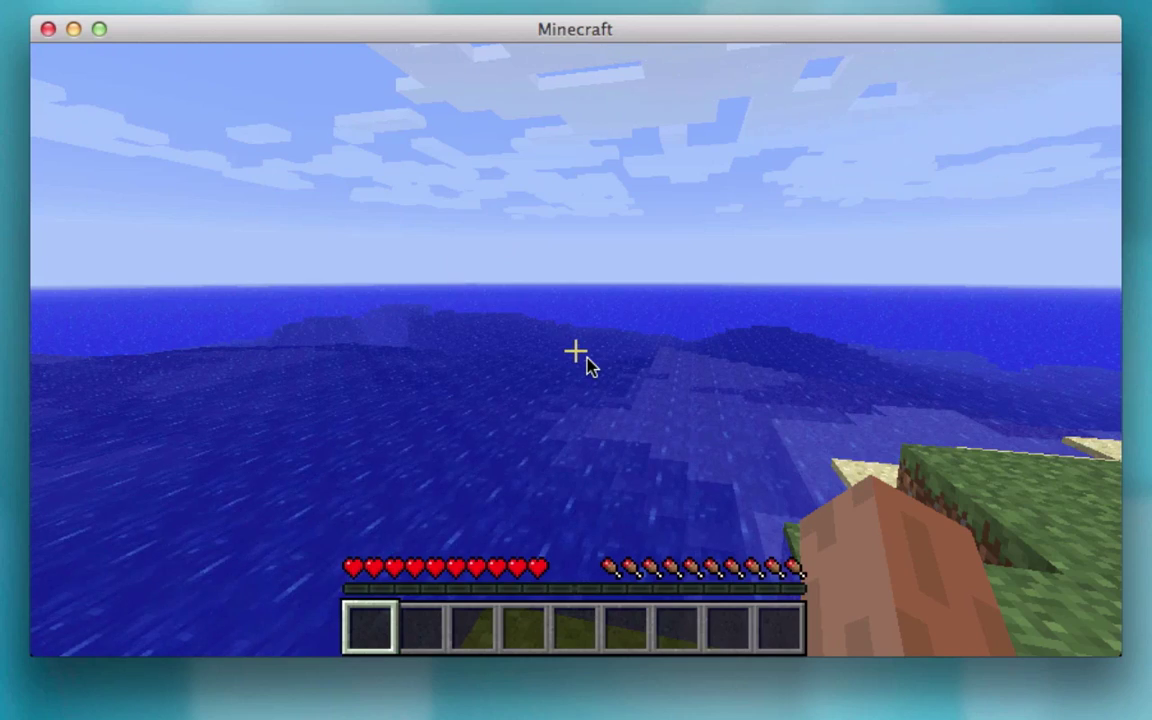
pyautogui.press('e')
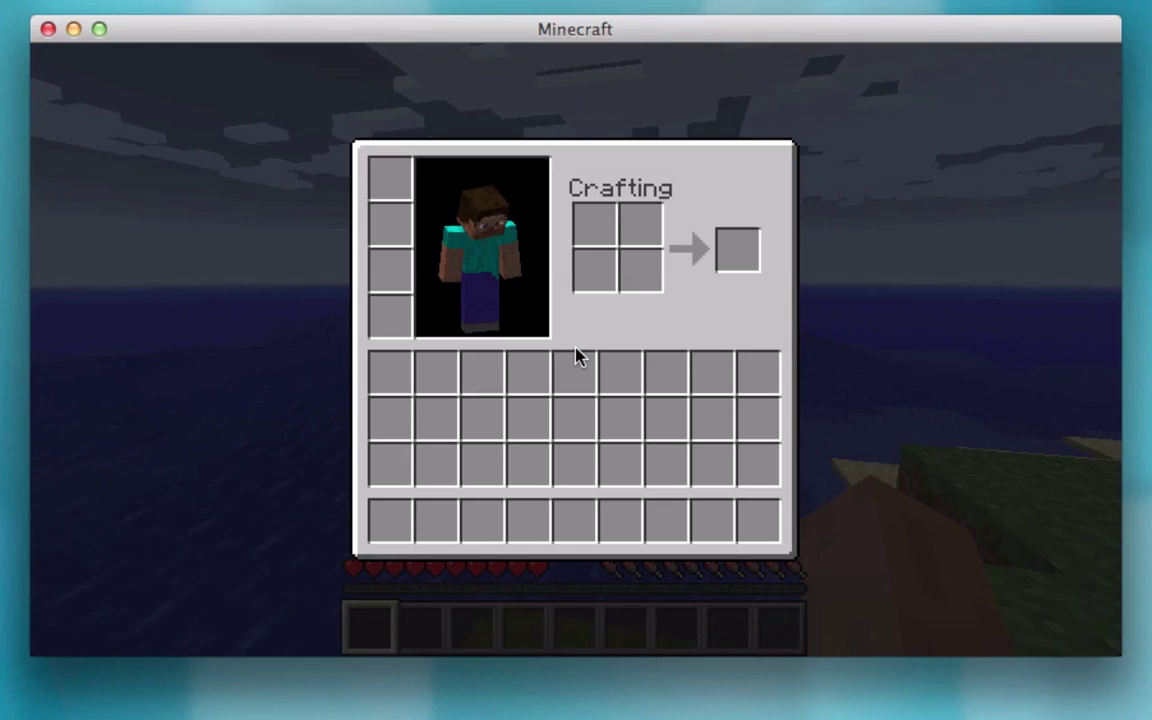
pyautogui.press('e')
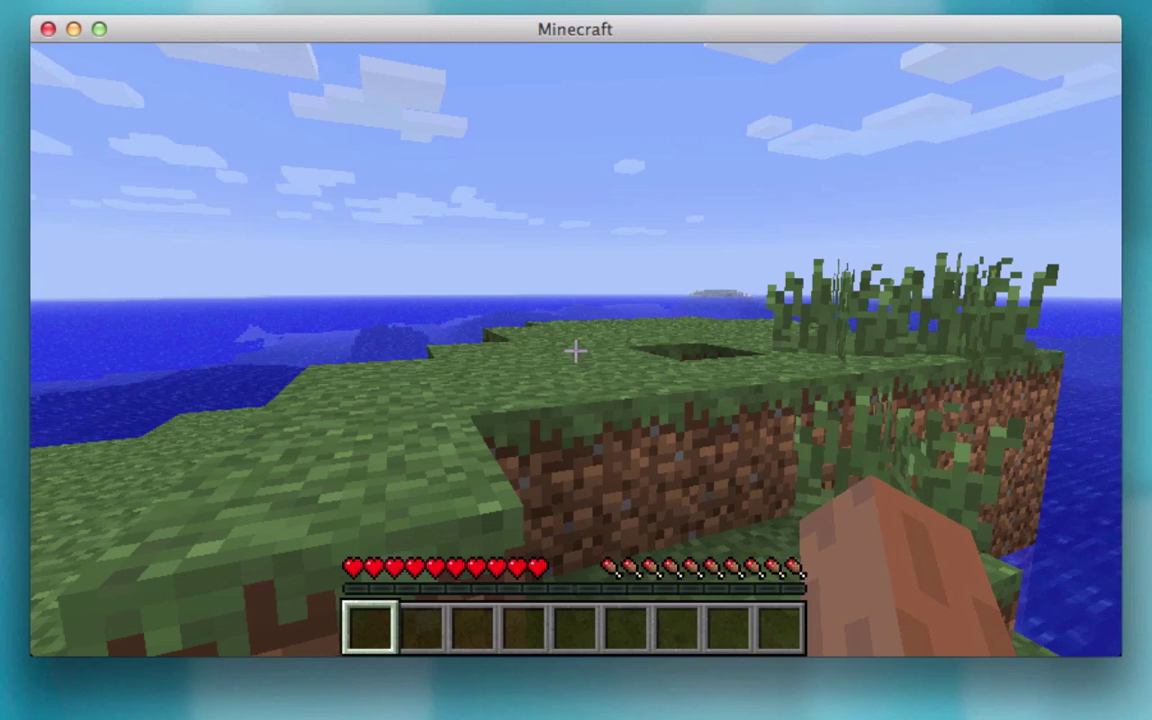
pyautogui.press('Escape')
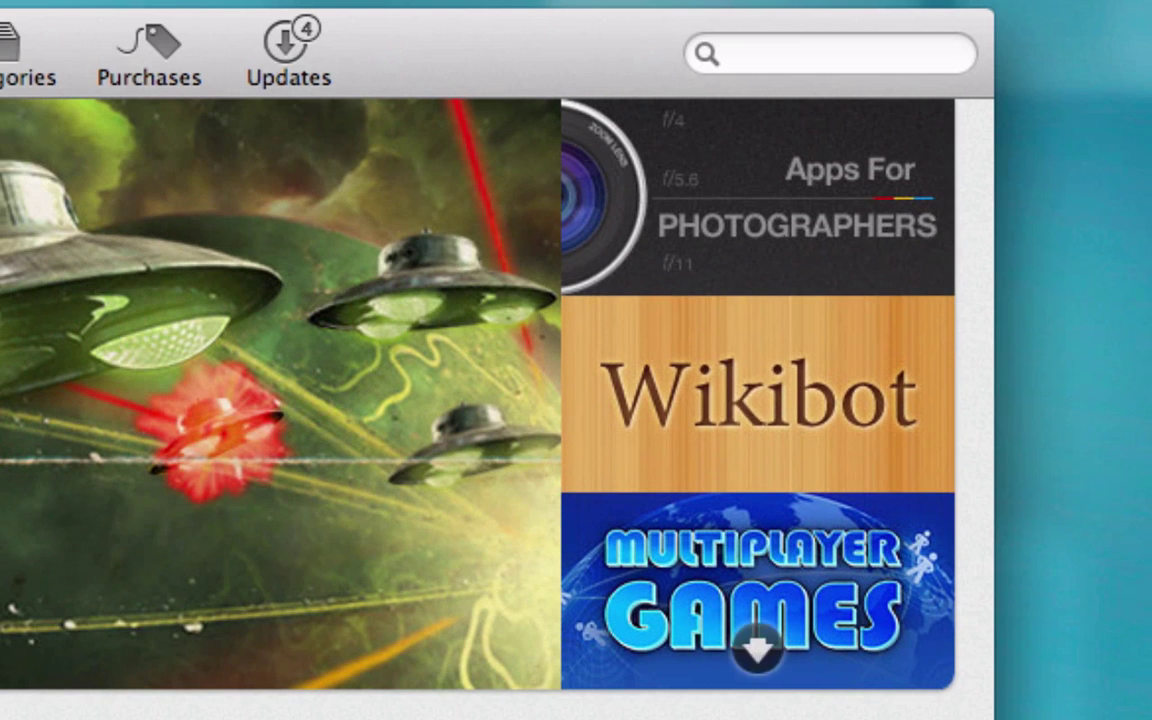
# Step: Switch to the App Store and search for "the unarchiver"
pyautogui.click(812, 55)
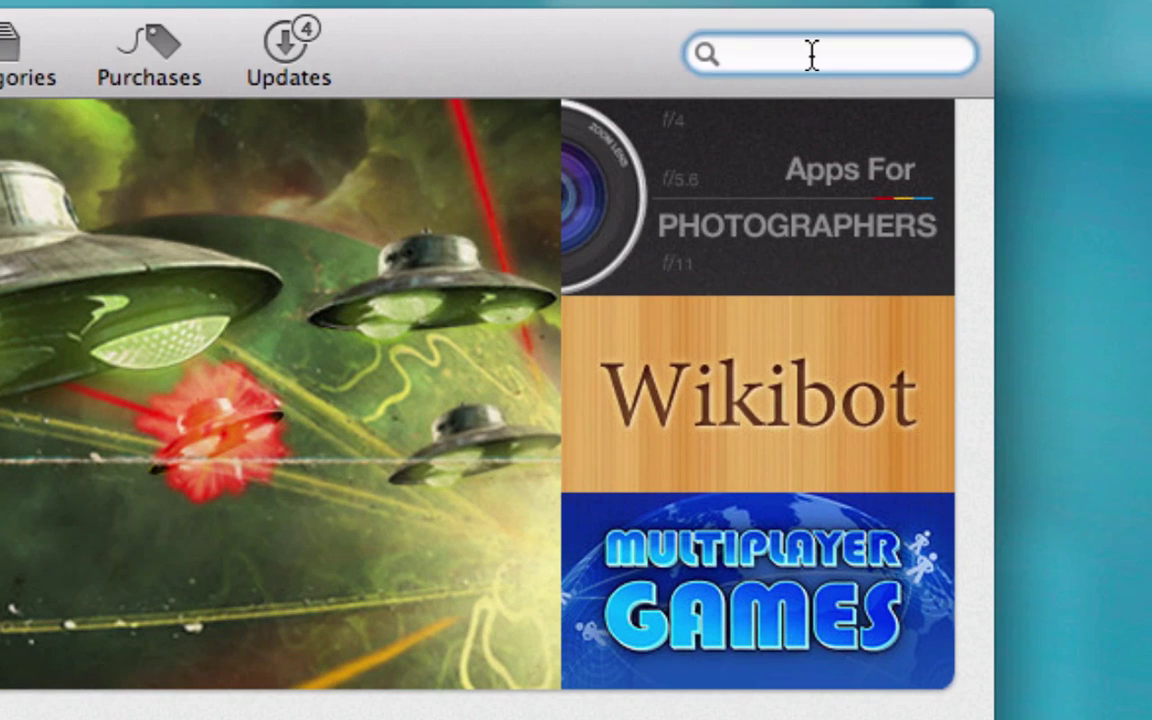
pyautogui.write('the un')
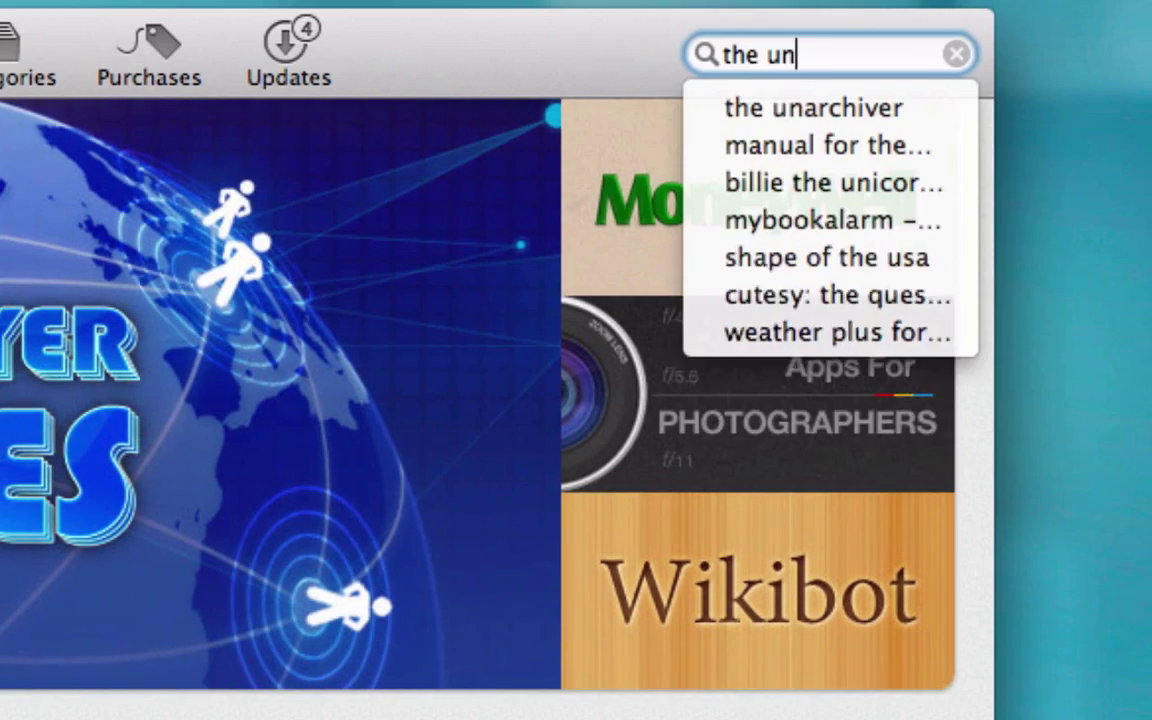
pyautogui.press('Down')
pyautogui.press('Return')
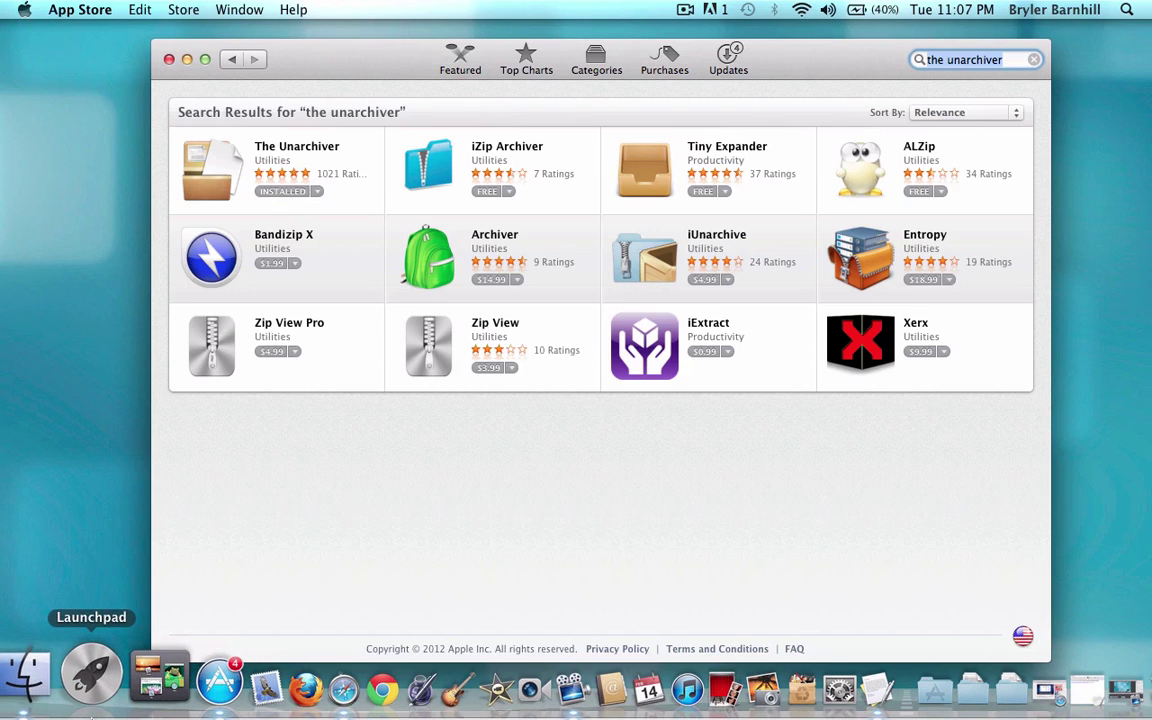
# Step: Launch The Unarchiver, look through the archive formats in its preferences and close the preferences window
pyautogui.click(91, 675)
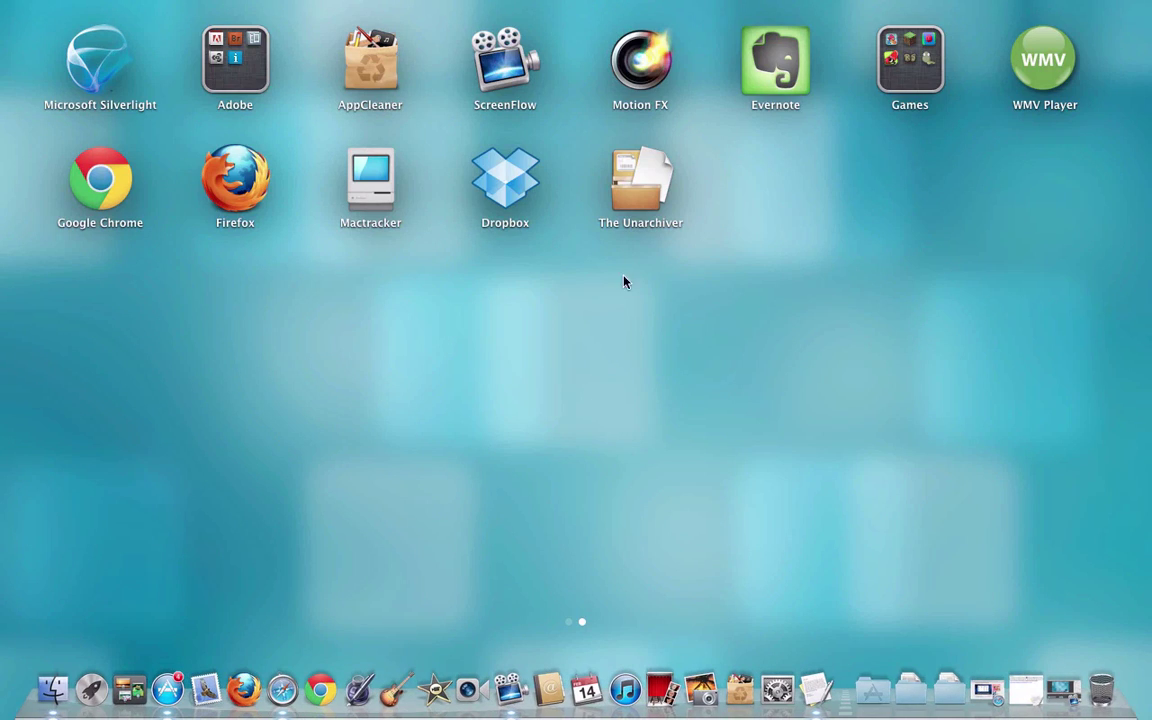
pyautogui.click(643, 180)
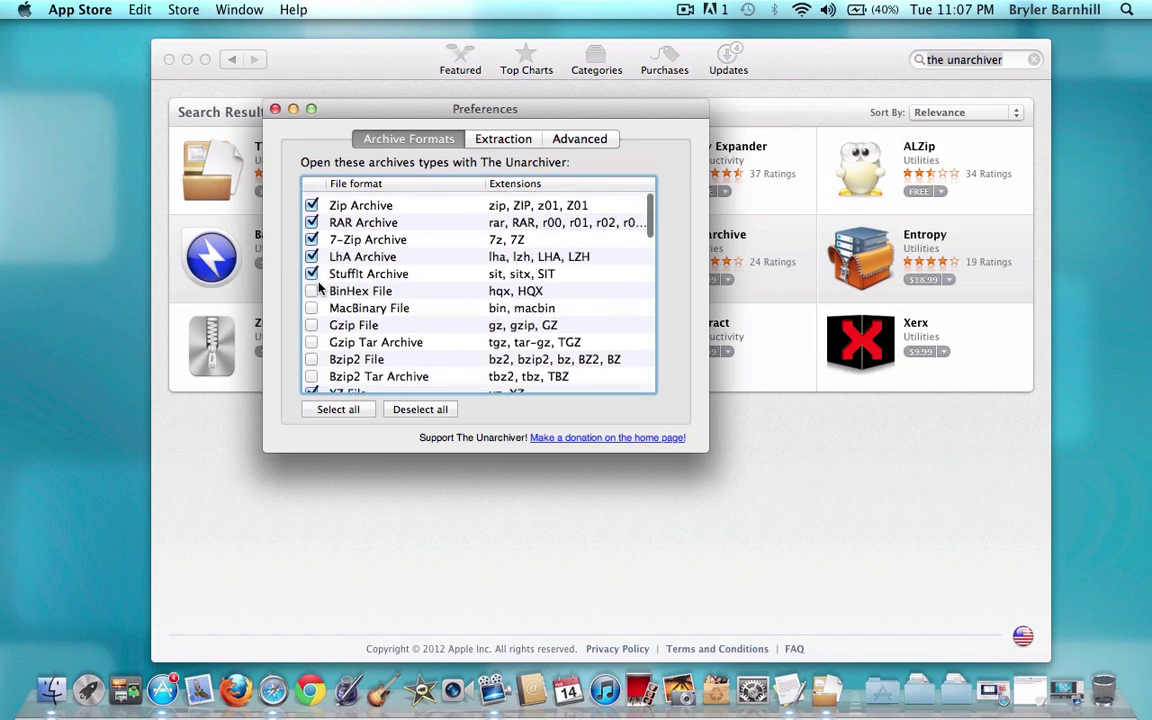
pyautogui.scroll(-10, 318, 287)
pyautogui.scroll(10, 318, 287)
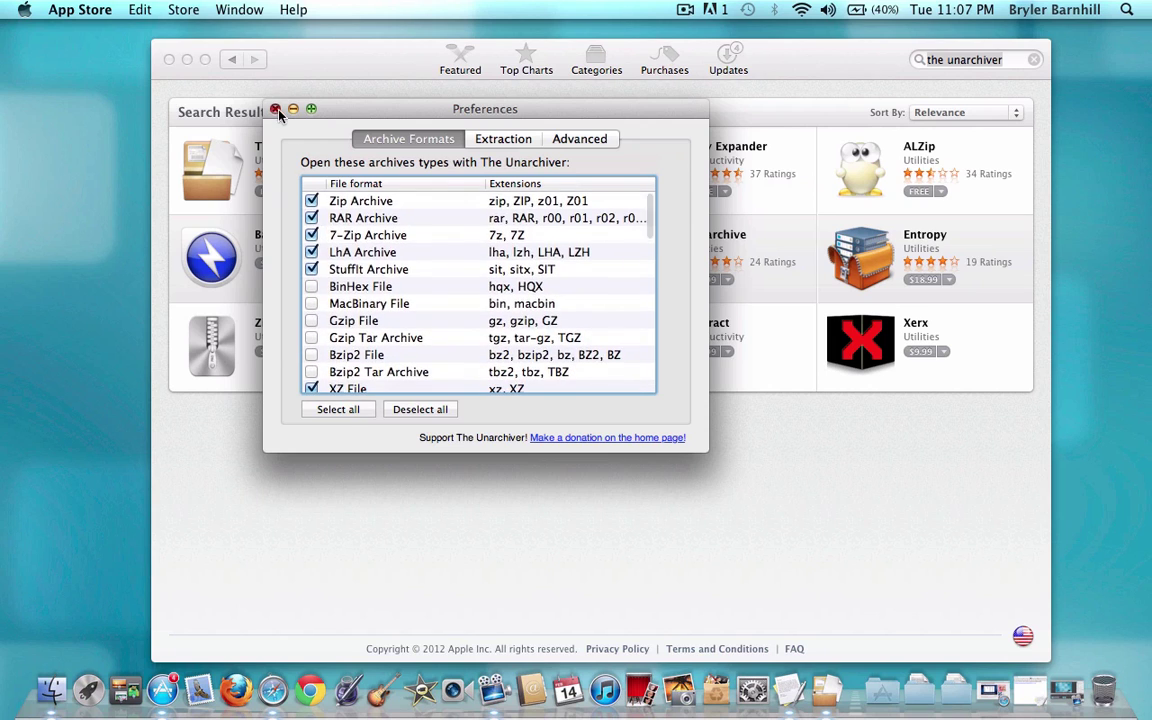
pyautogui.click(276, 109)
# Step: Quit the App Store and switch to Finder on the empty desktop
pyautogui.click(80, 9)
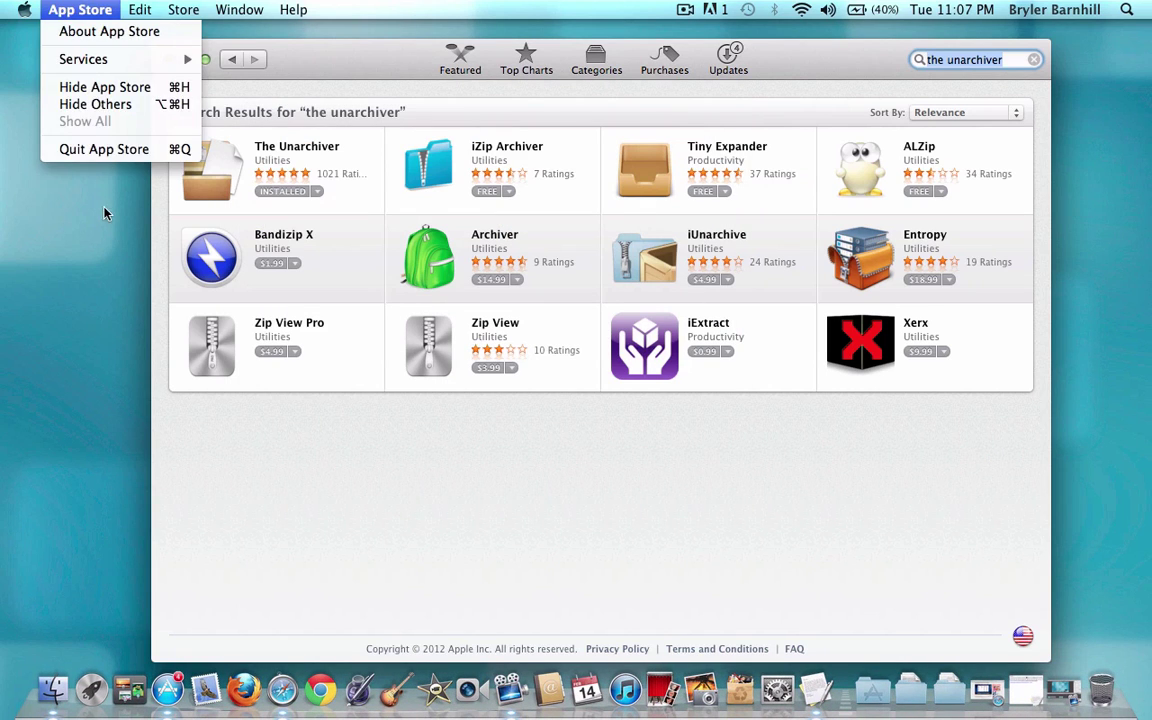
pyautogui.click(76, 140)
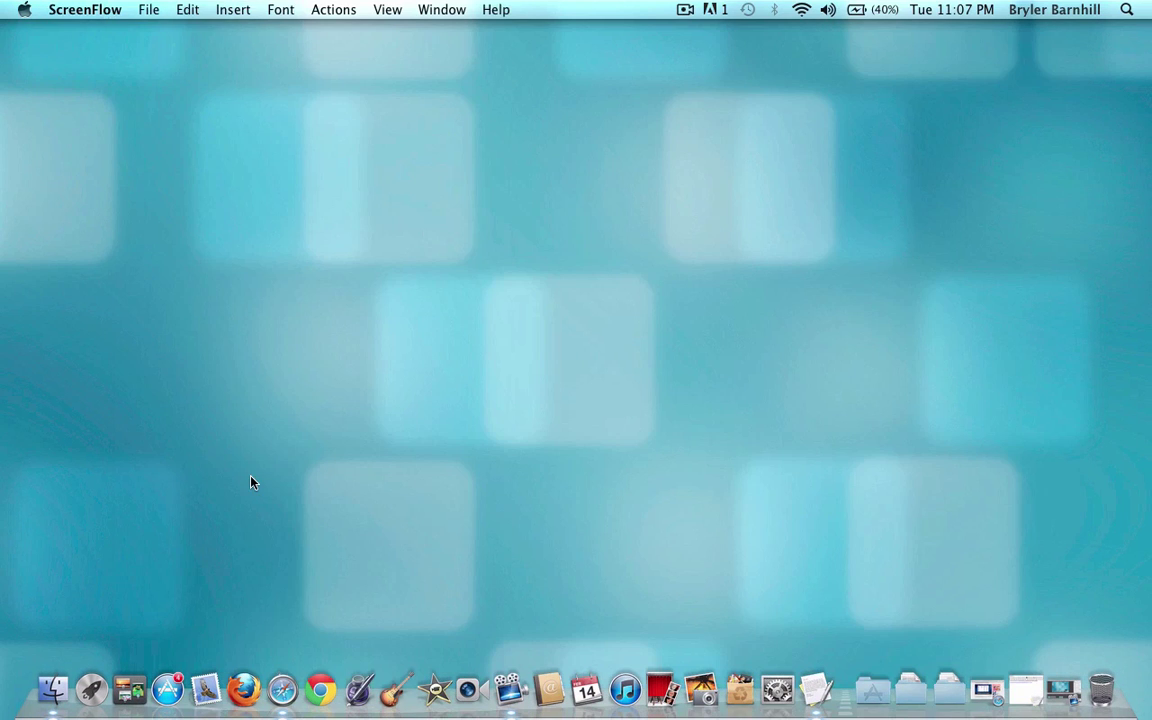
pyautogui.click(213, 143)
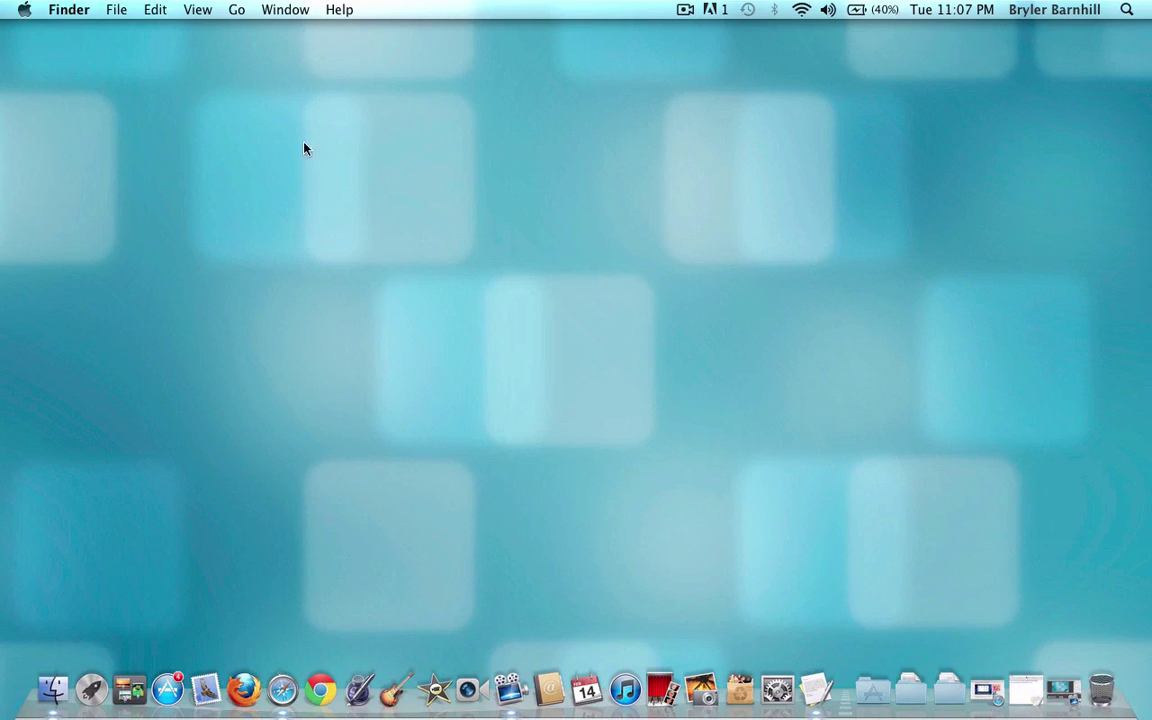
pyautogui.click(53, 688)
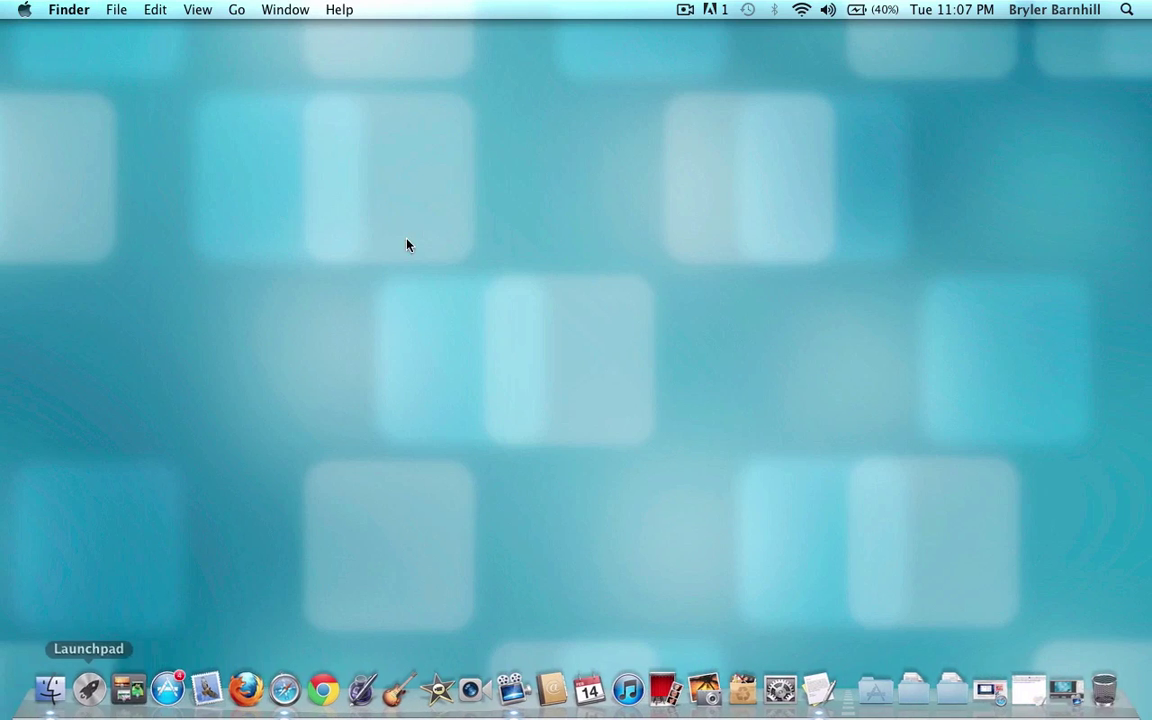
pyautogui.click(295, 147)
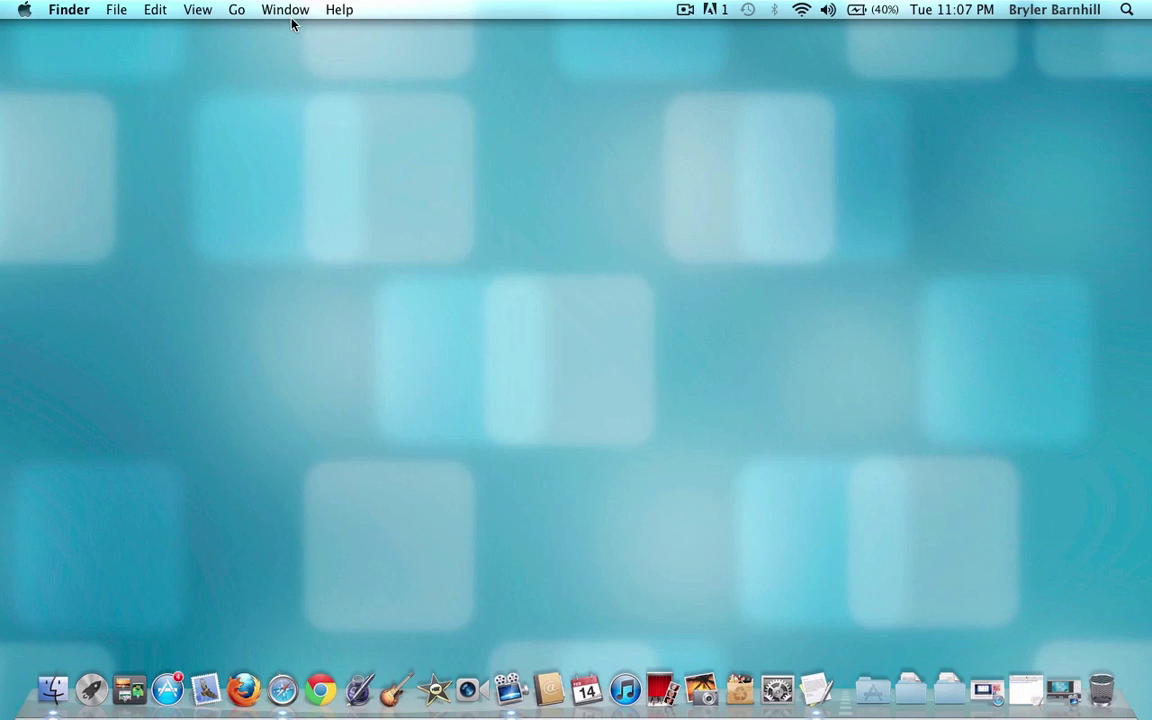
# Step: Reveal the hidden Library entry among Finder's Go locations and open the Library folder
pyautogui.click(233, 9)
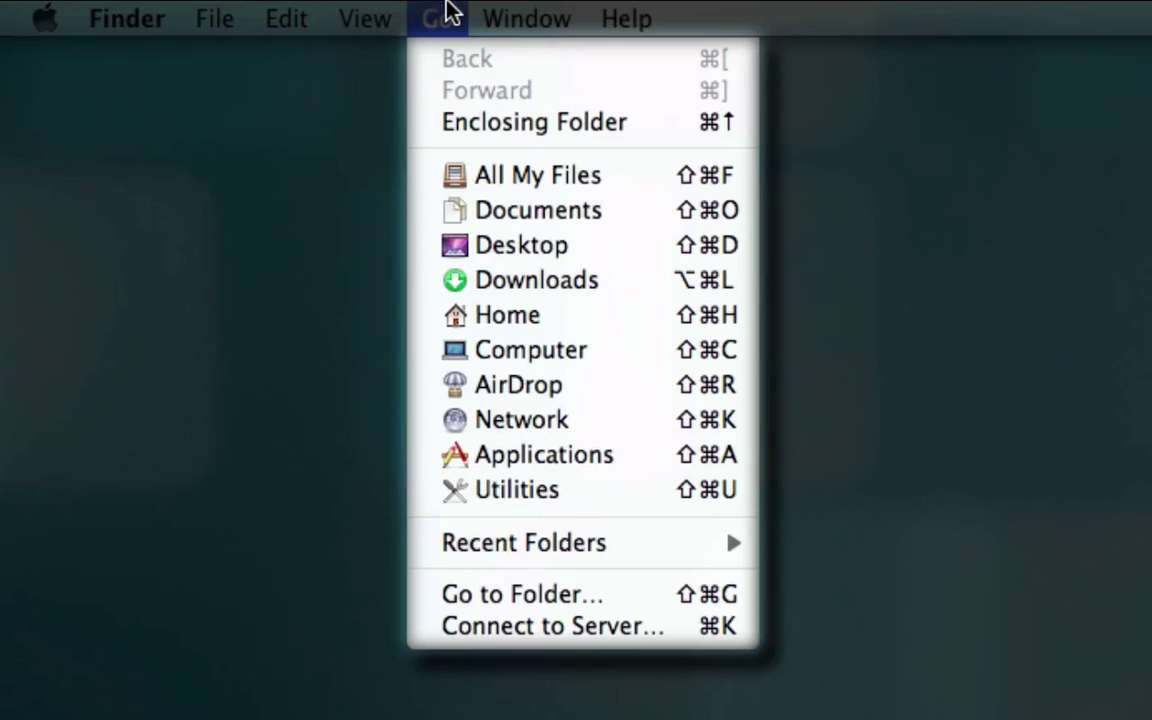
pyautogui.press('alt')
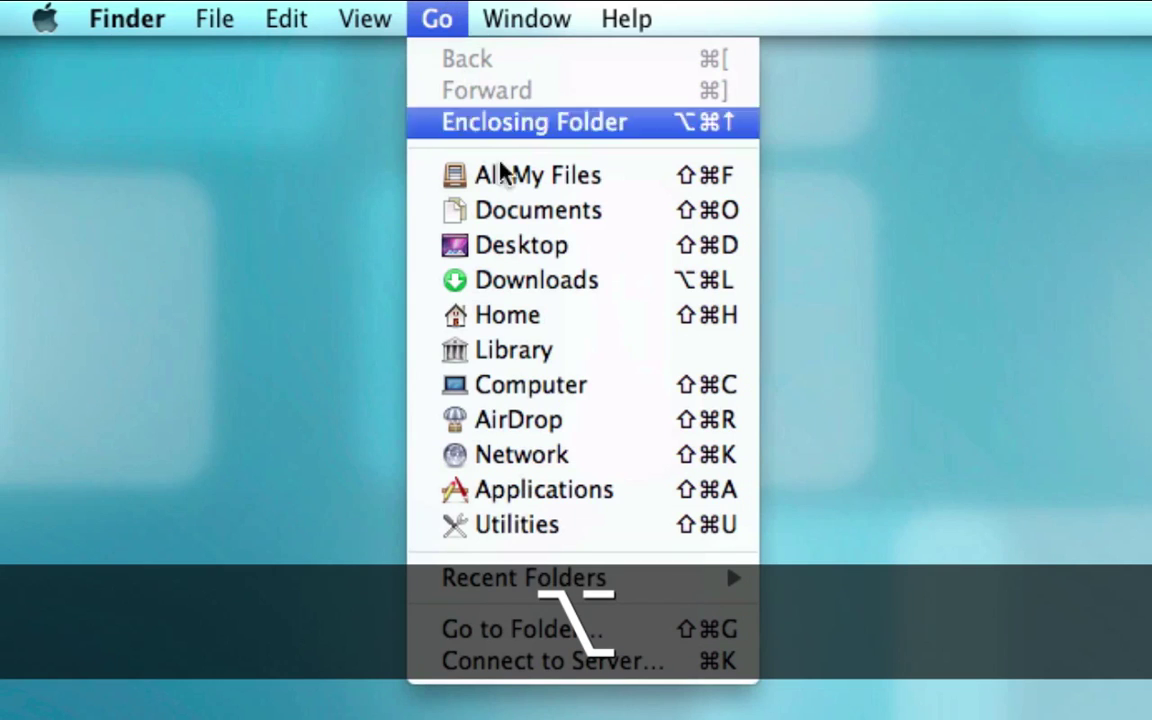
pyautogui.press('alt')
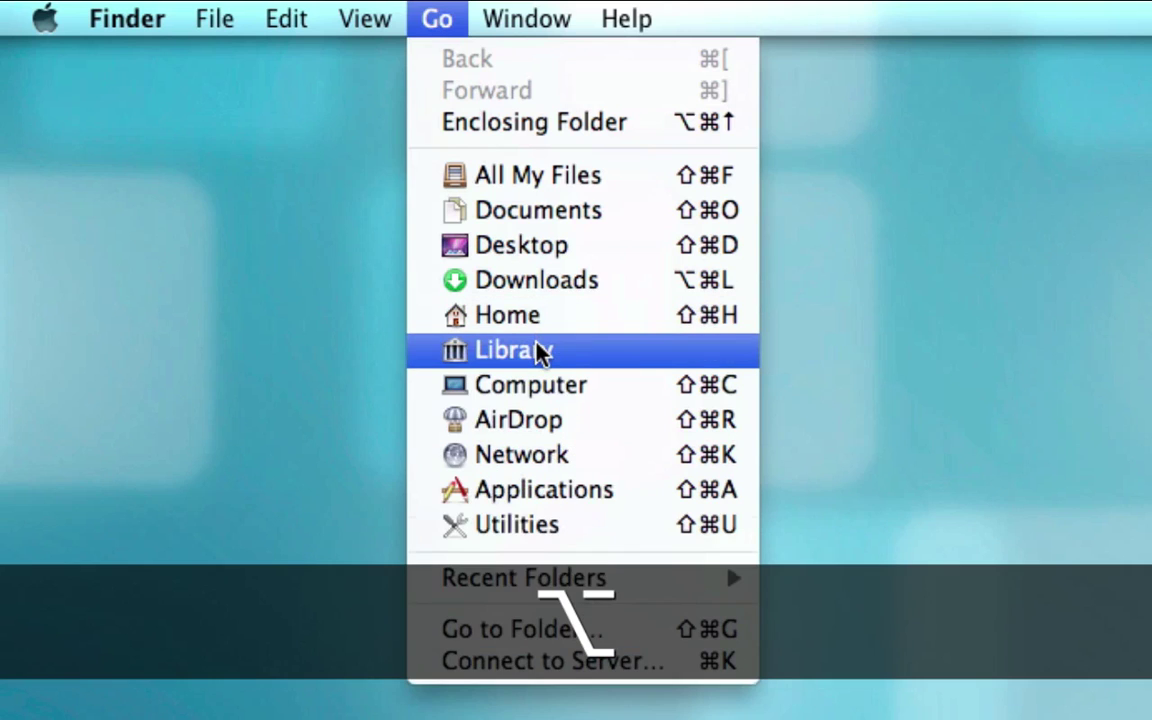
pyautogui.click(540, 352)
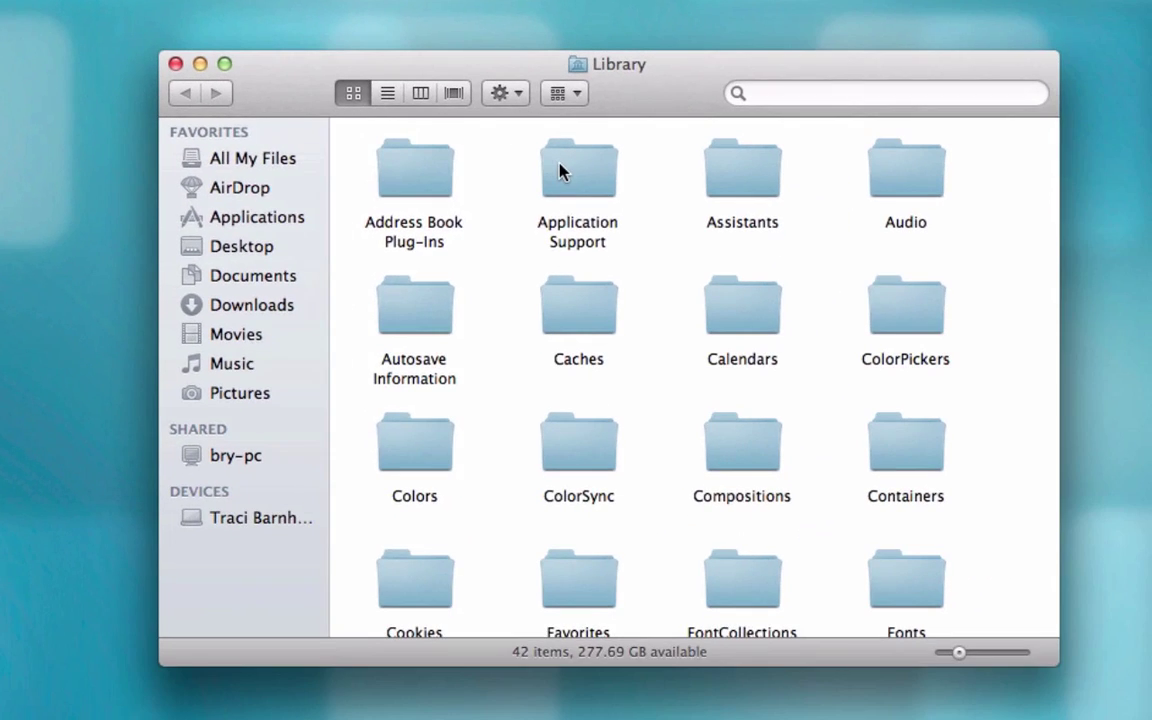
# Step: Enlarge the Library window and open the bin folder inside Application Support > minecraft
pyautogui.click(224, 63)
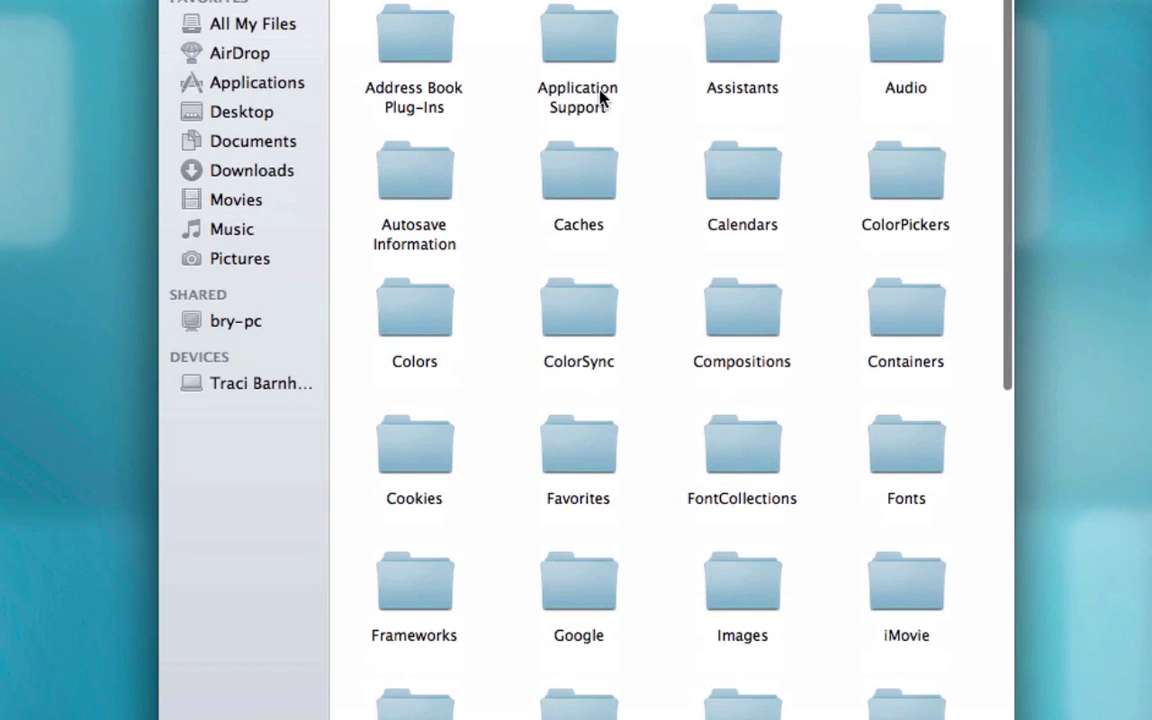
pyautogui.scroll(-10, 560, 70)
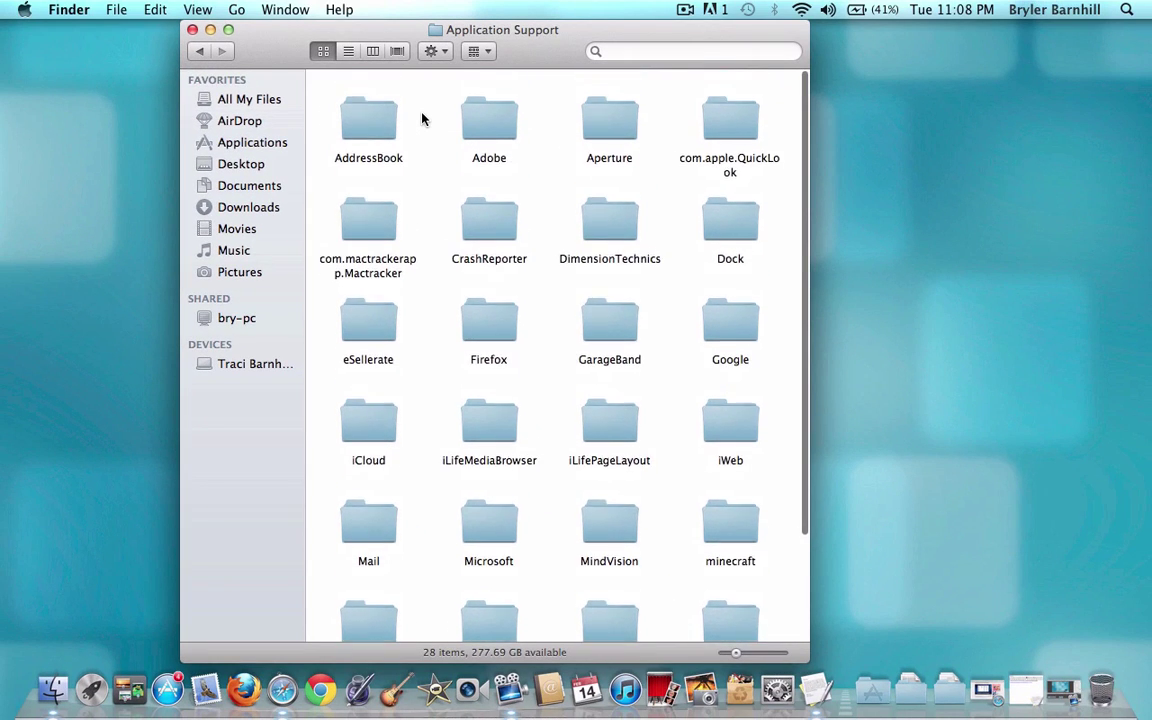
pyautogui.scroll(-2, 422, 119)
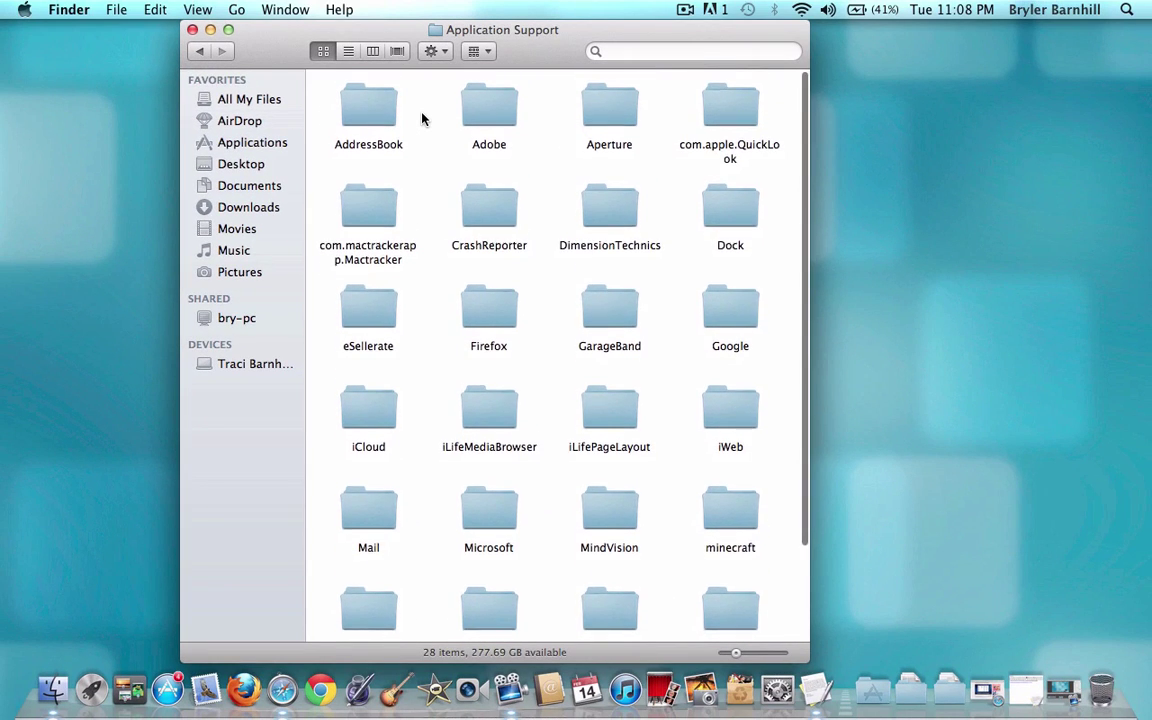
pyautogui.doubleClick(740, 504)
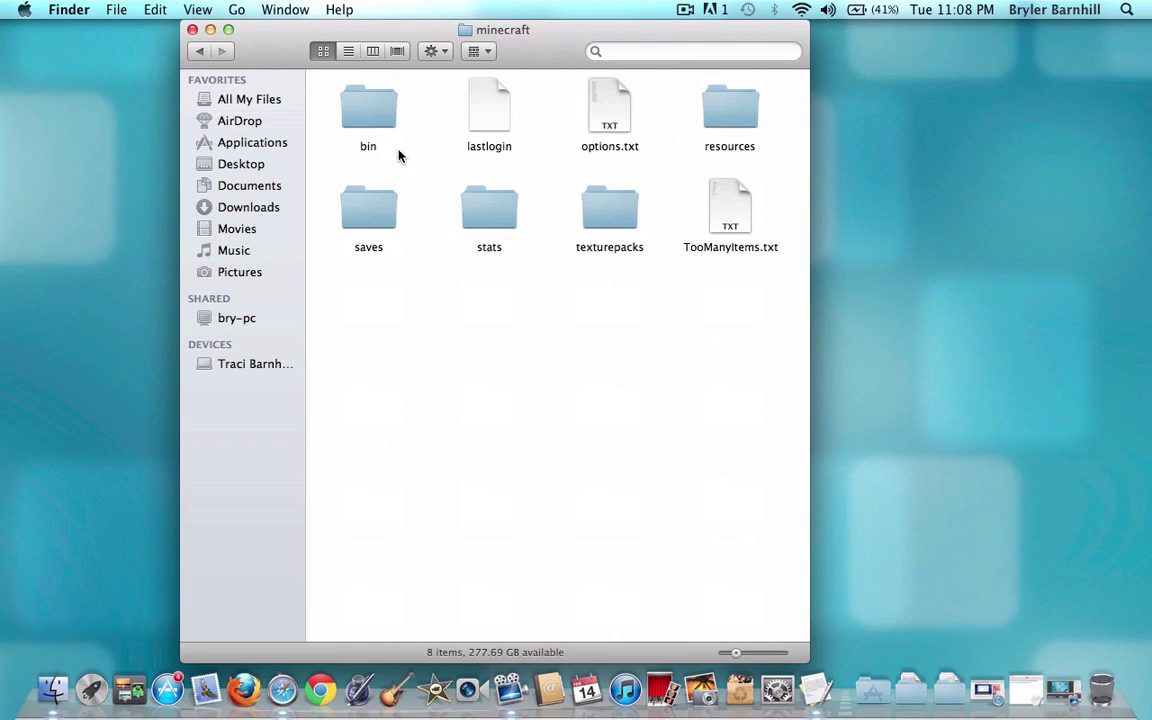
pyautogui.doubleClick(379, 128)
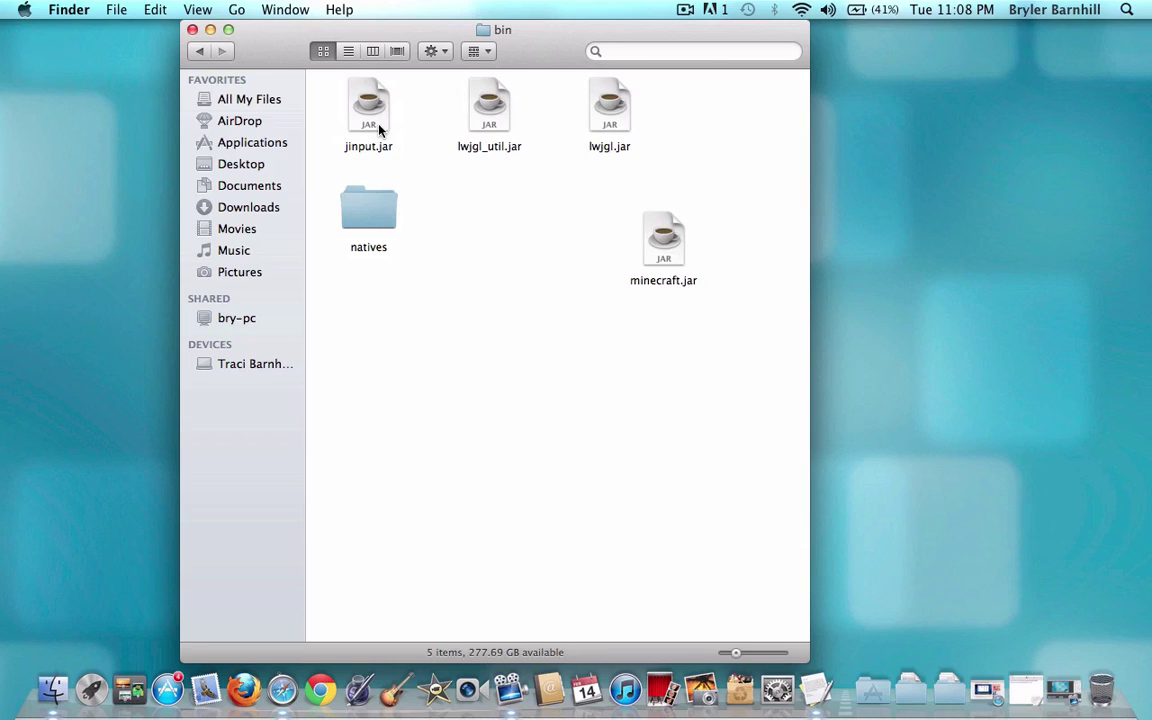
# Step: Extract minecraft.jar in the bin folder with The Unarchiver and select the extracted minecraft folder
pyautogui.click(671, 241)
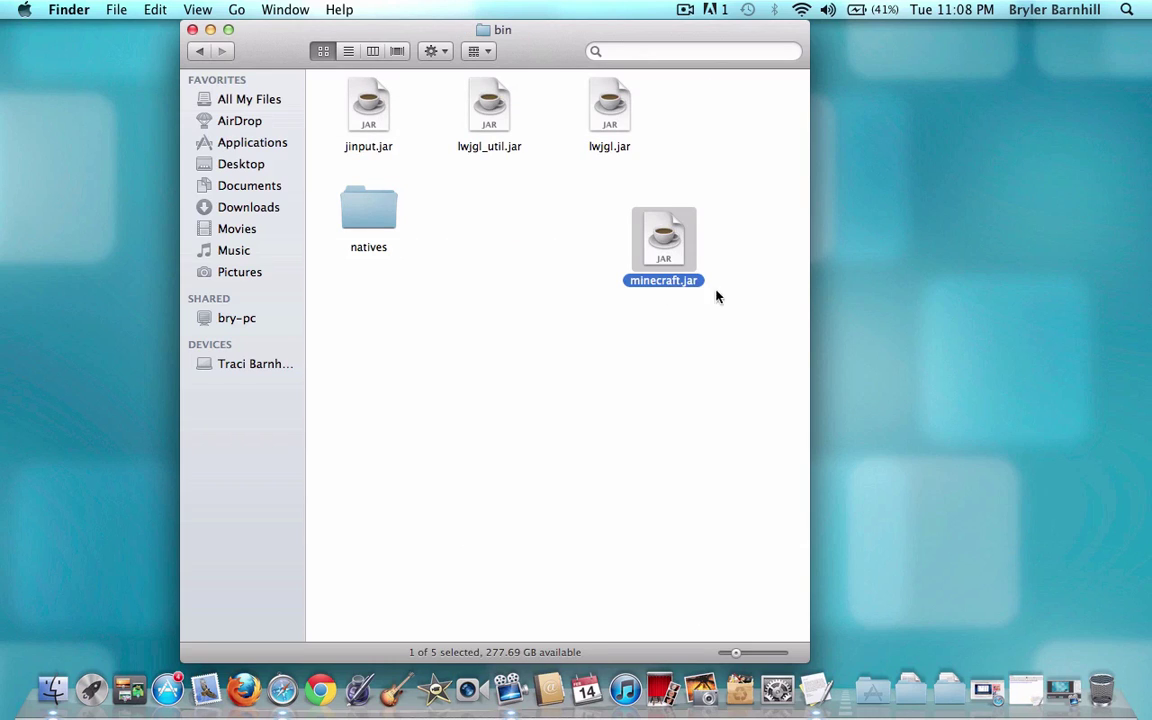
pyautogui.rightClick(656, 244)
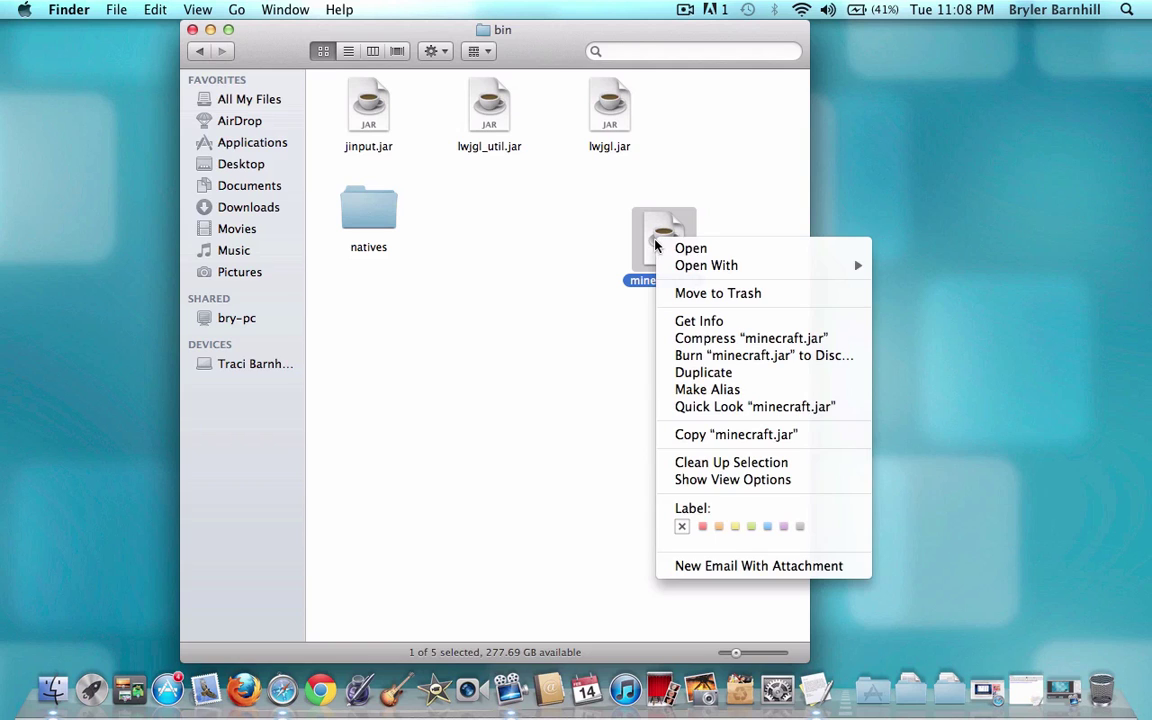
pyautogui.moveTo(678, 266)
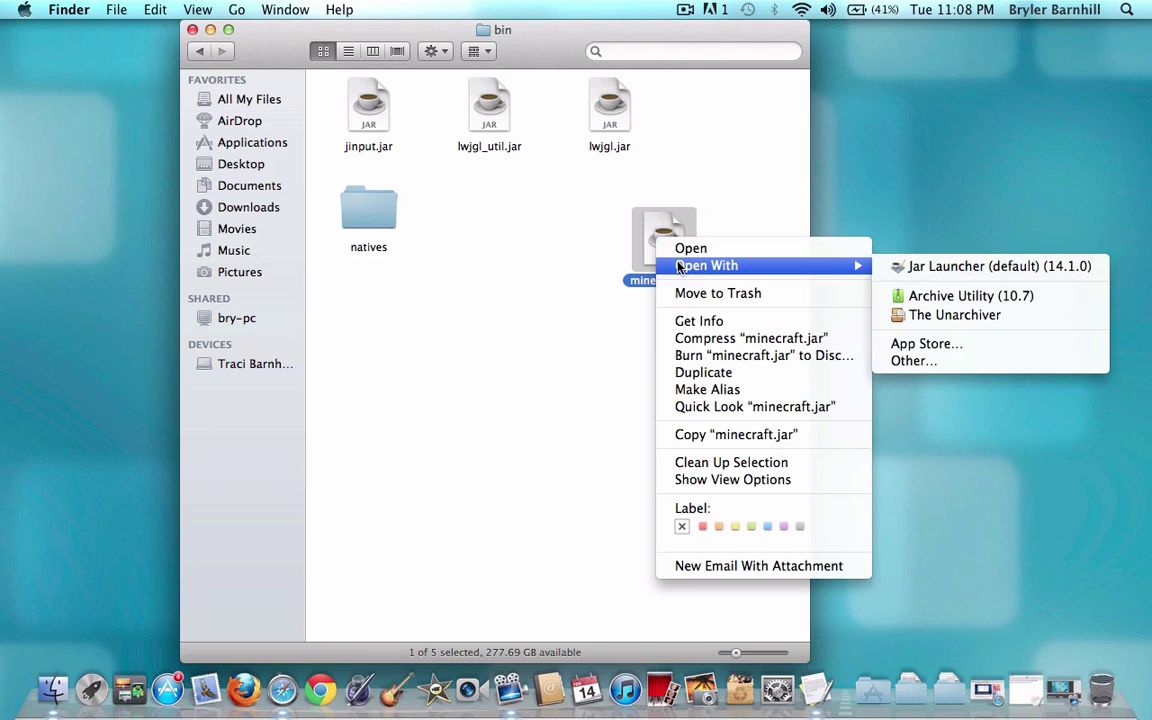
pyautogui.click(922, 316)
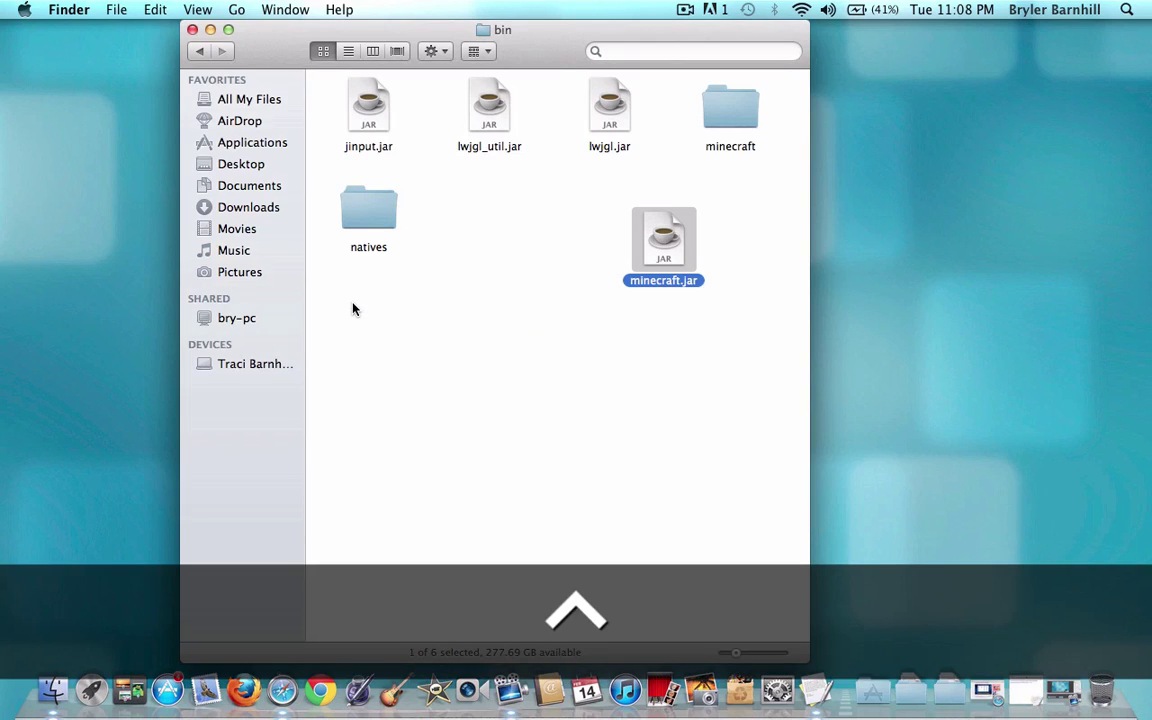
pyautogui.click(730, 120)
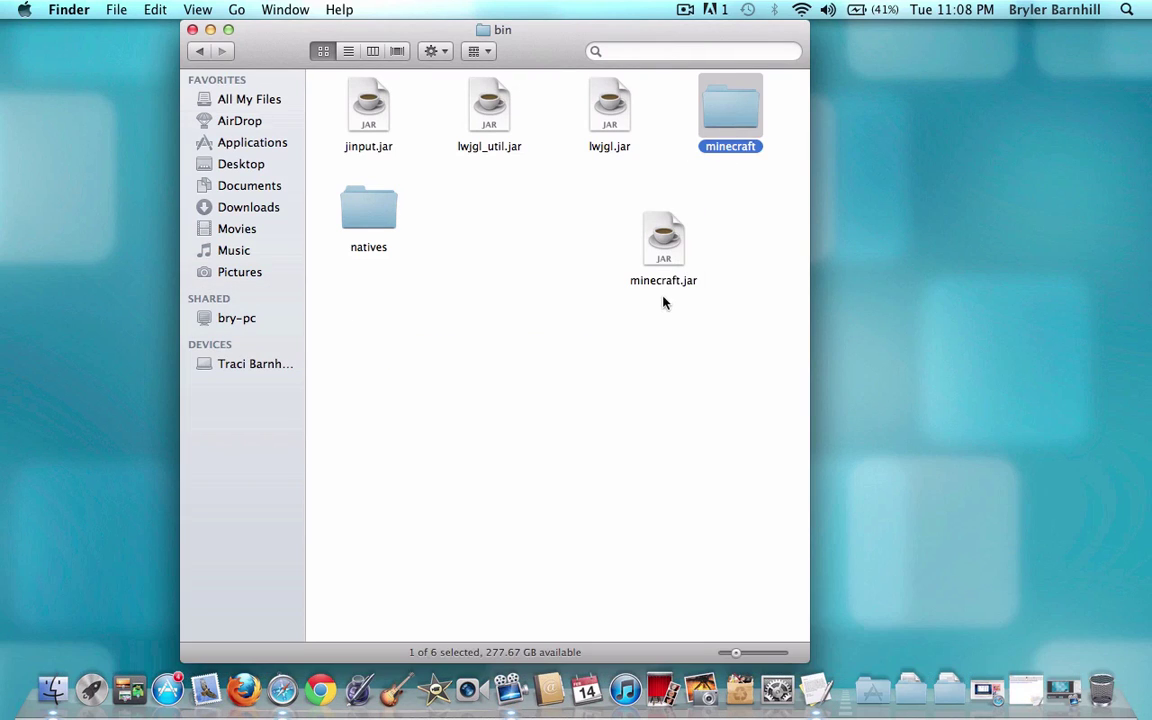
# Step: Move minecraft.jar from the bin folder onto the desktop and open the extracted minecraft folder
pyautogui.moveTo(664, 247); pyautogui.dragTo(1032, 227)
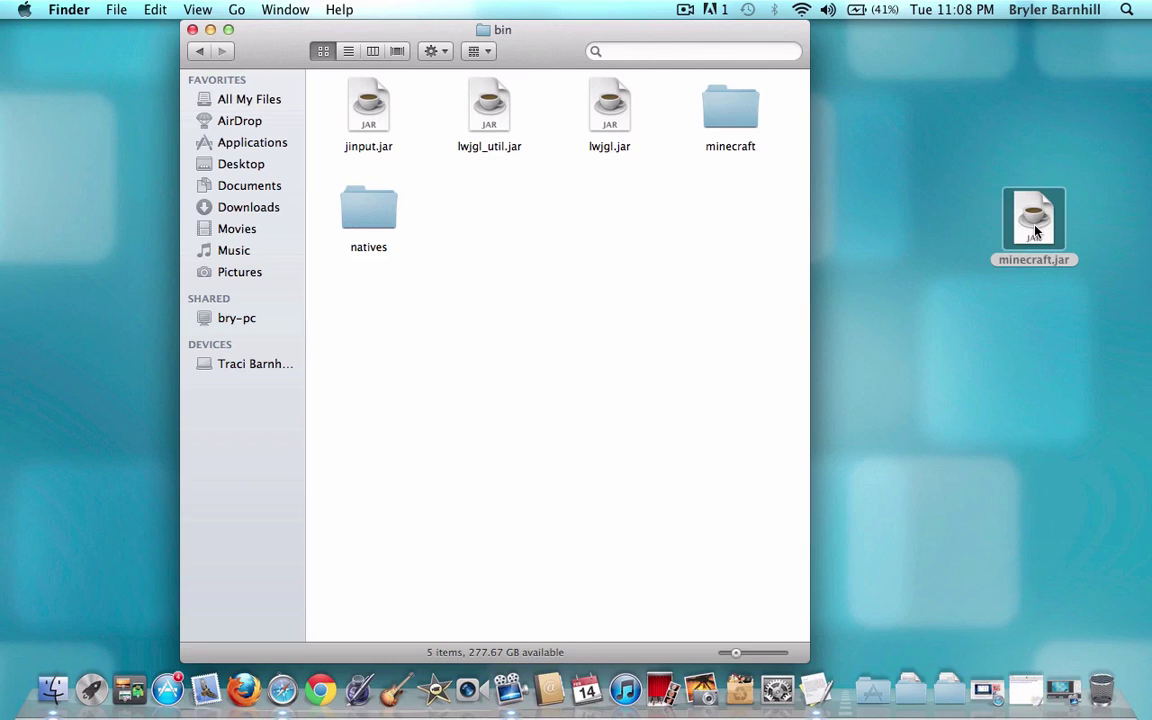
pyautogui.doubleClick(722, 112)
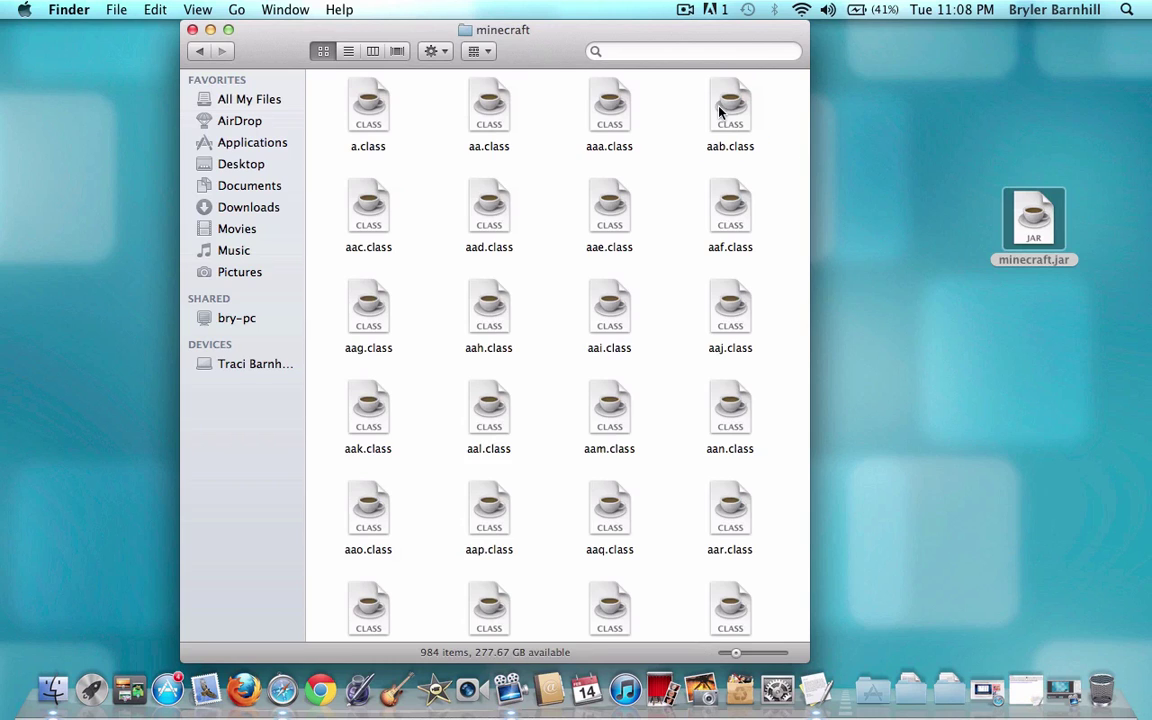
# Step: Search for "meta" within the minecraft folder only and open the META-INF folder
pyautogui.click(671, 49)
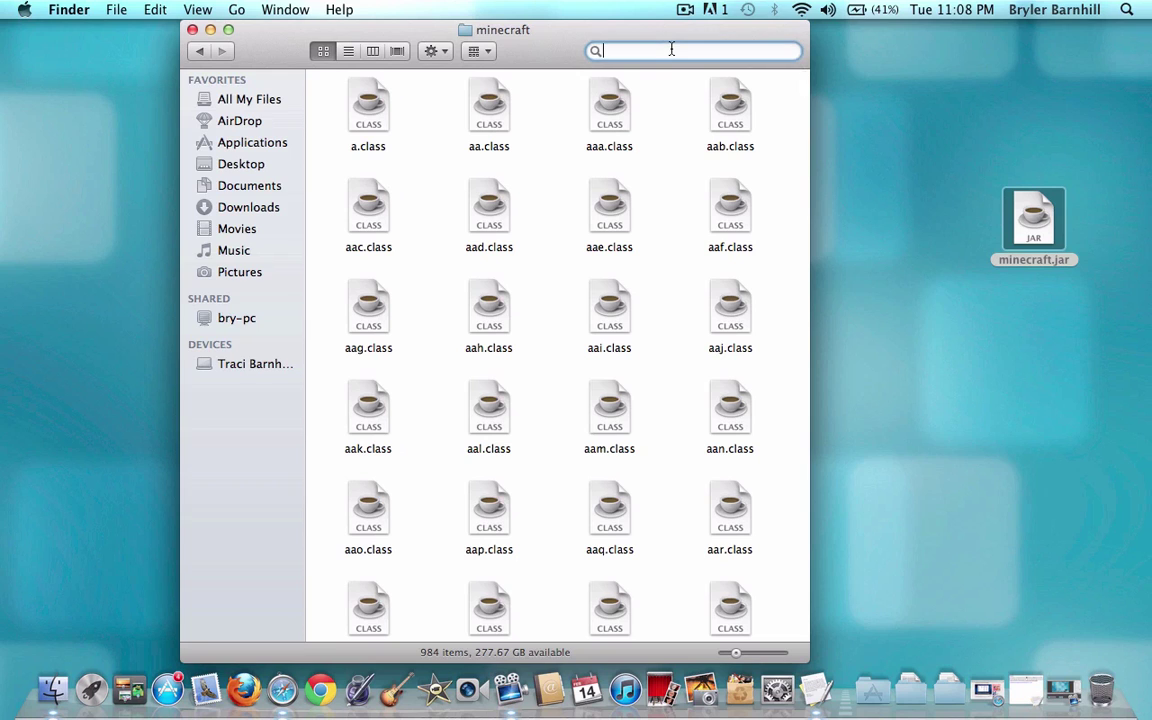
pyautogui.write('meta-inf')
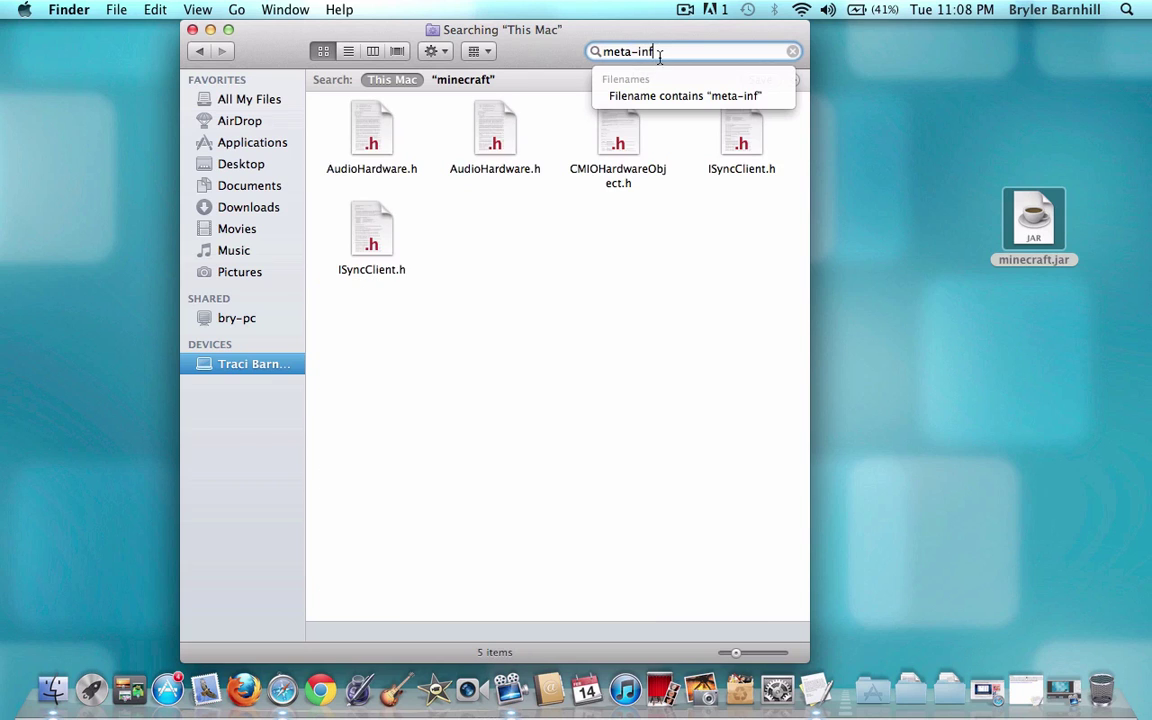
pyautogui.press('BackSpace')
pyautogui.press('BackSpace')
pyautogui.press('BackSpace')
pyautogui.press('BackSpace')
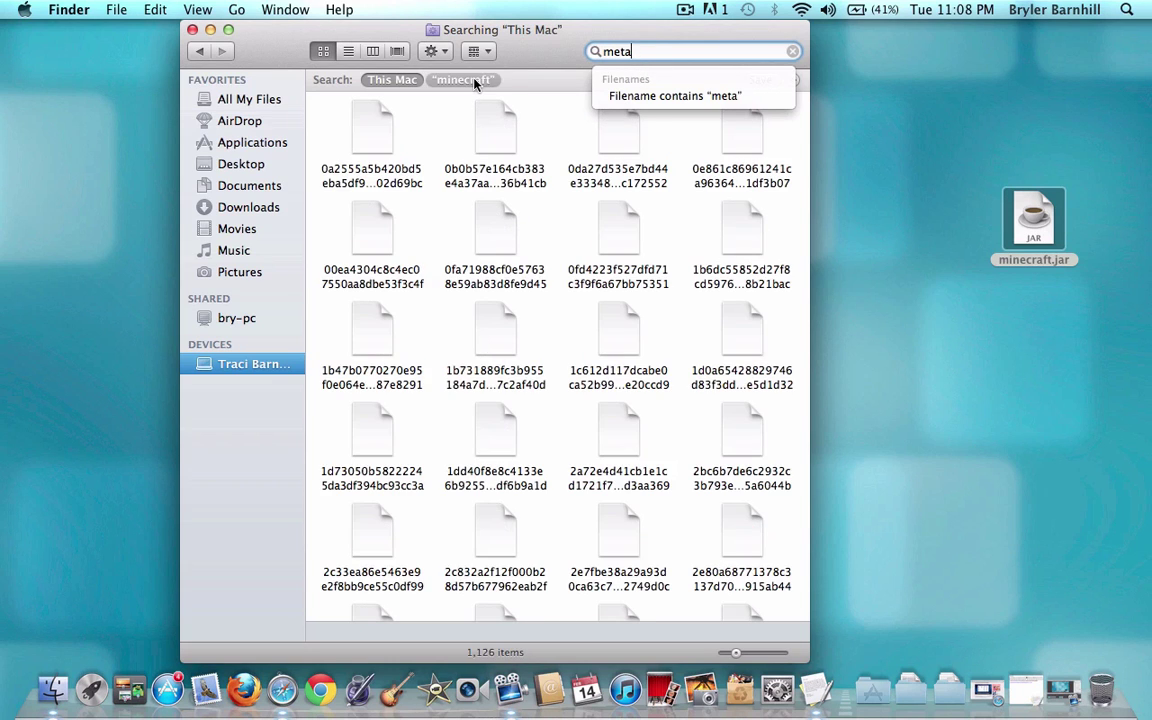
pyautogui.click(446, 80)
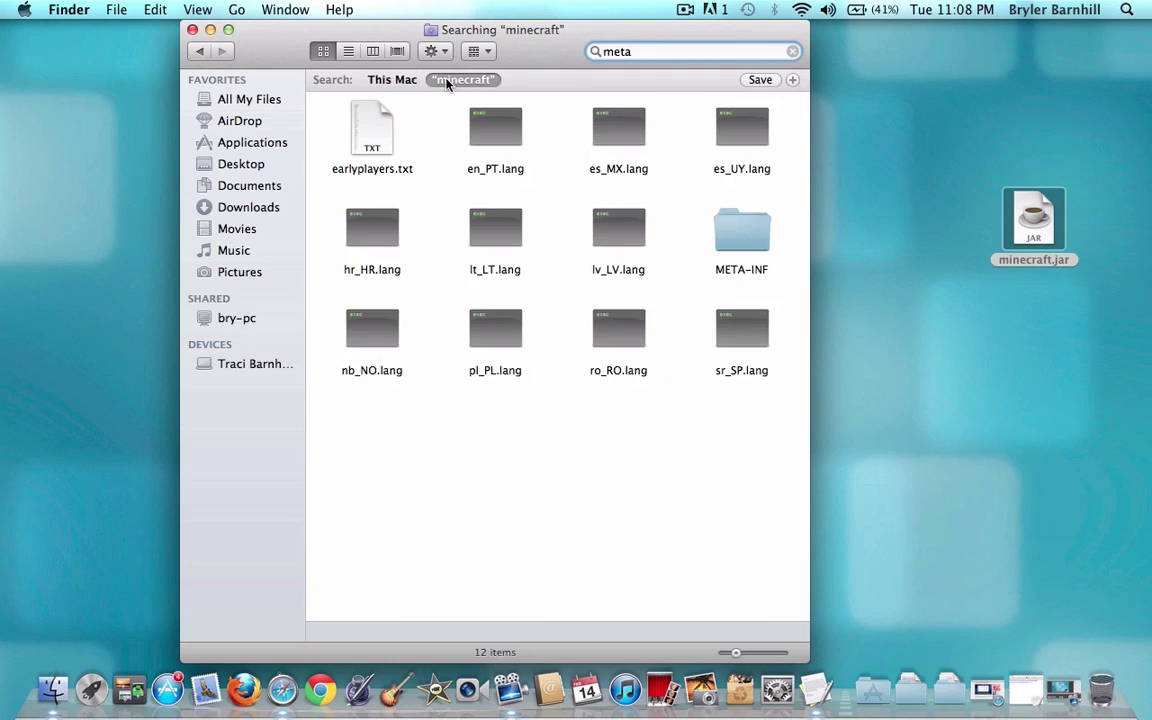
pyautogui.click(743, 245)
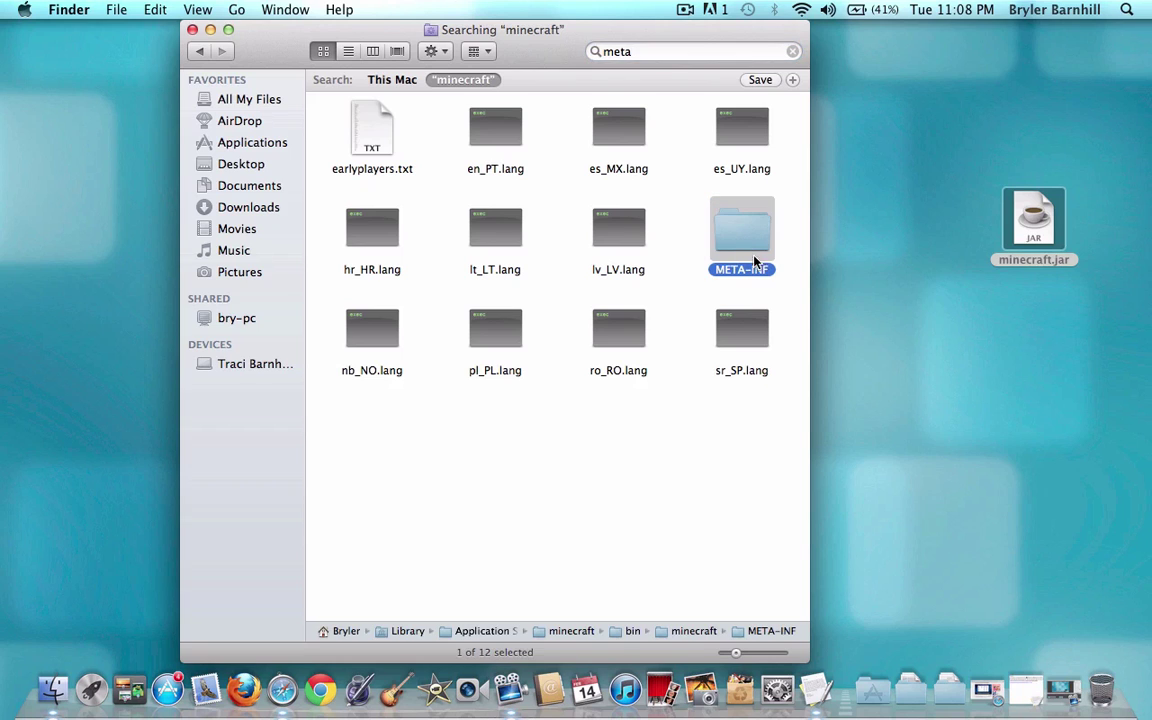
pyautogui.doubleClick(745, 247)
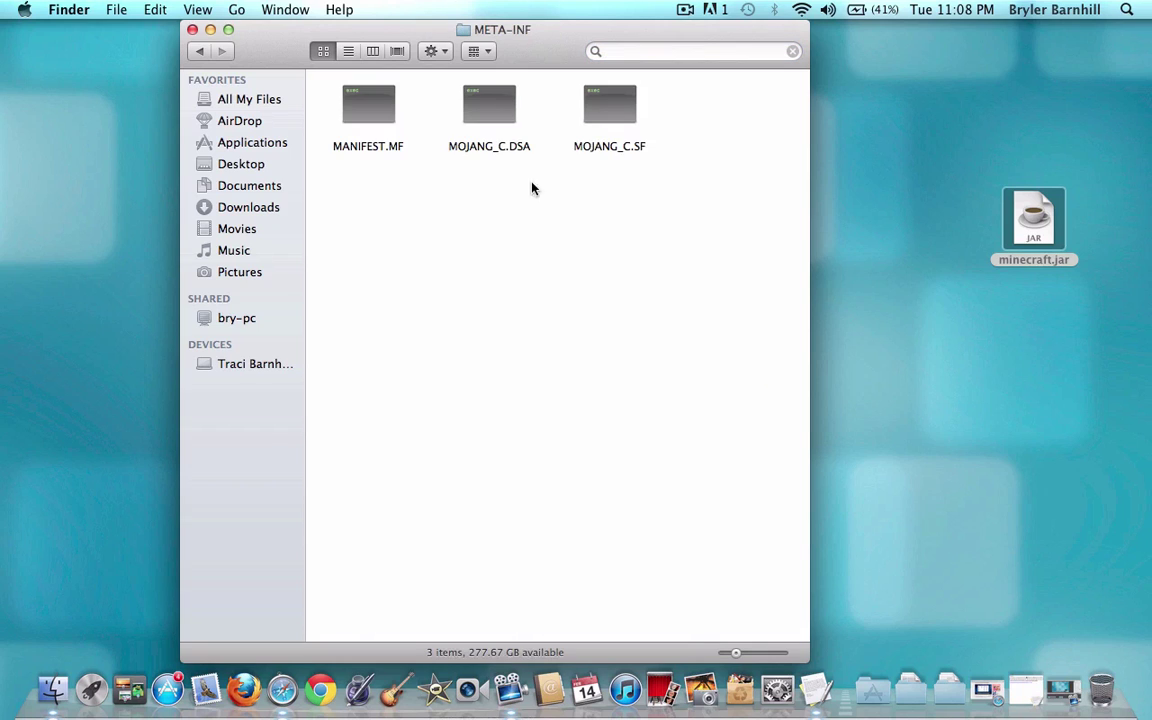
# Step: Move MOJANG_C.DSA and MOJANG_C.SF from META-INF to the Trash and return to the minecraft folder
pyautogui.moveTo(631, 160); pyautogui.dragTo(478, 122)
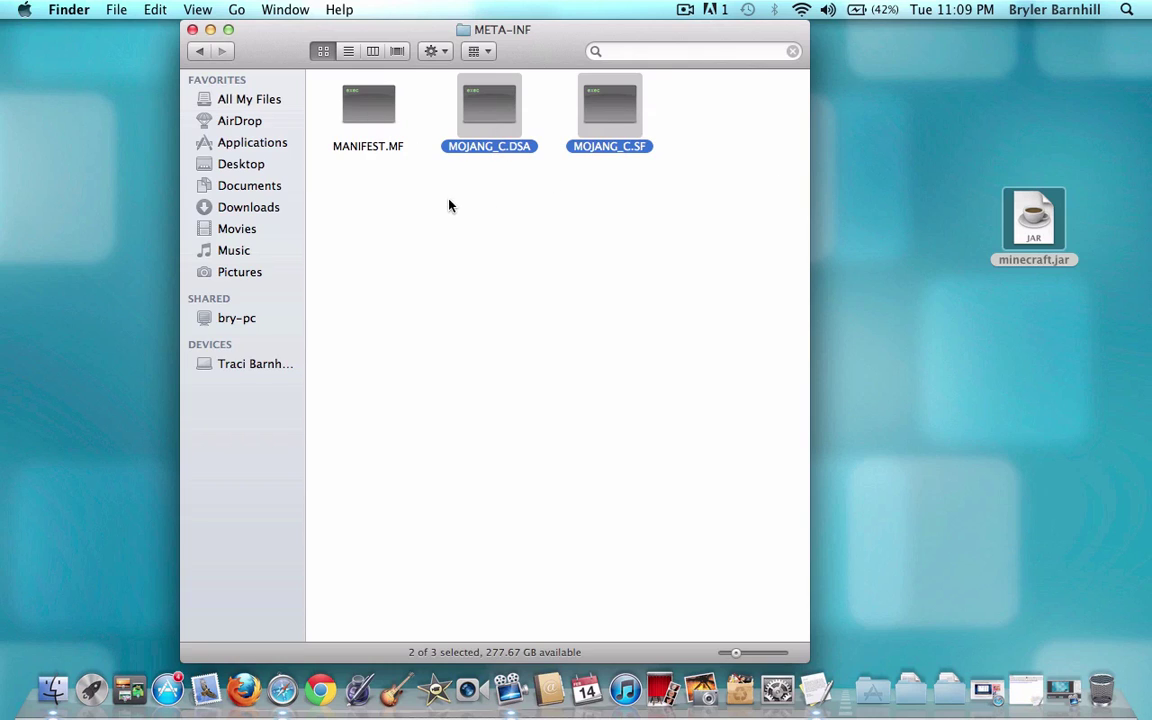
pyautogui.moveTo(494, 121); pyautogui.dragTo(1103, 713)
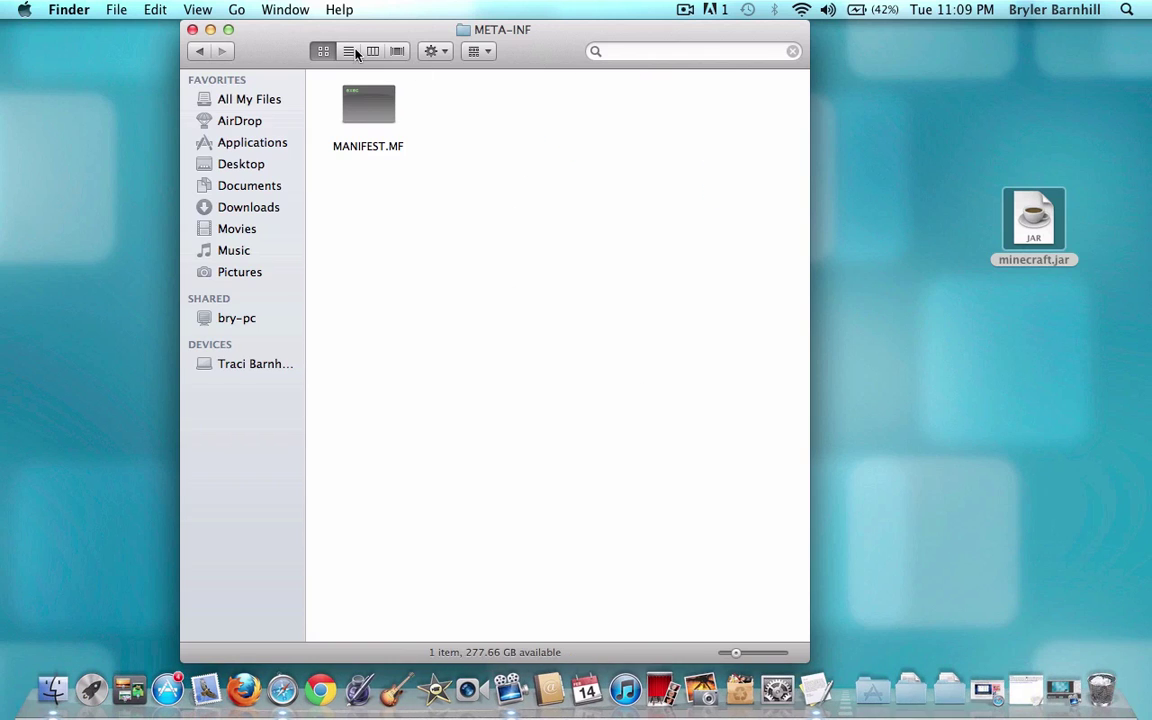
pyautogui.click(196, 53)
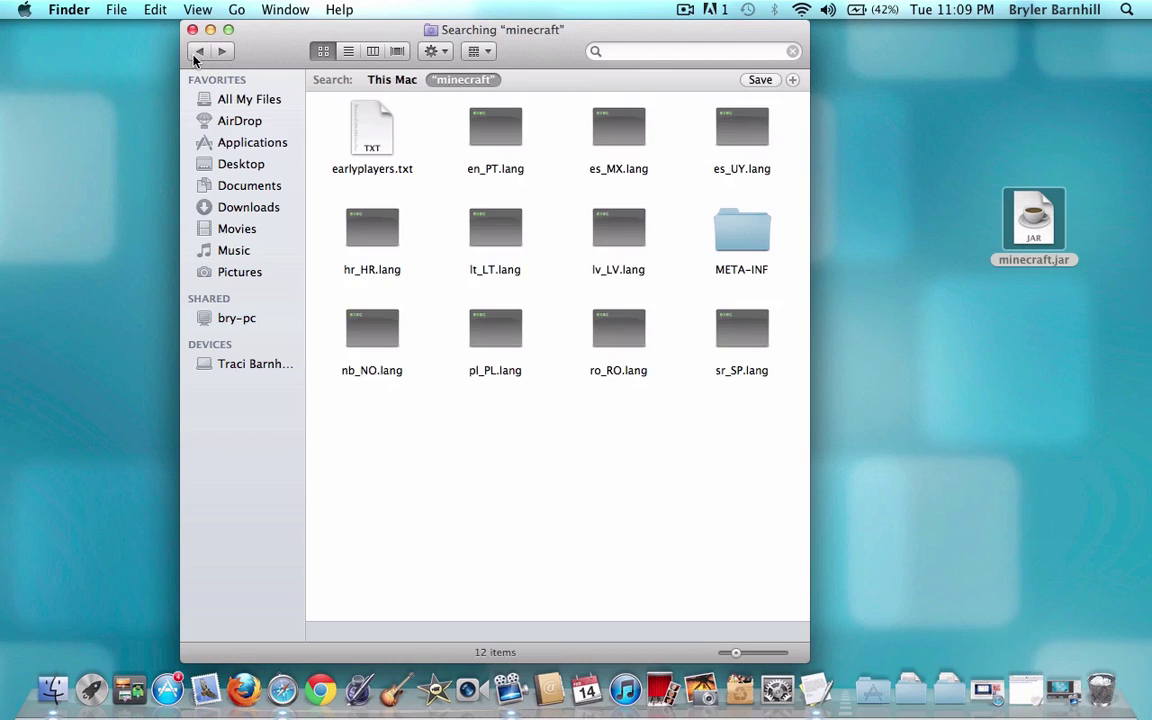
pyautogui.click(201, 53)
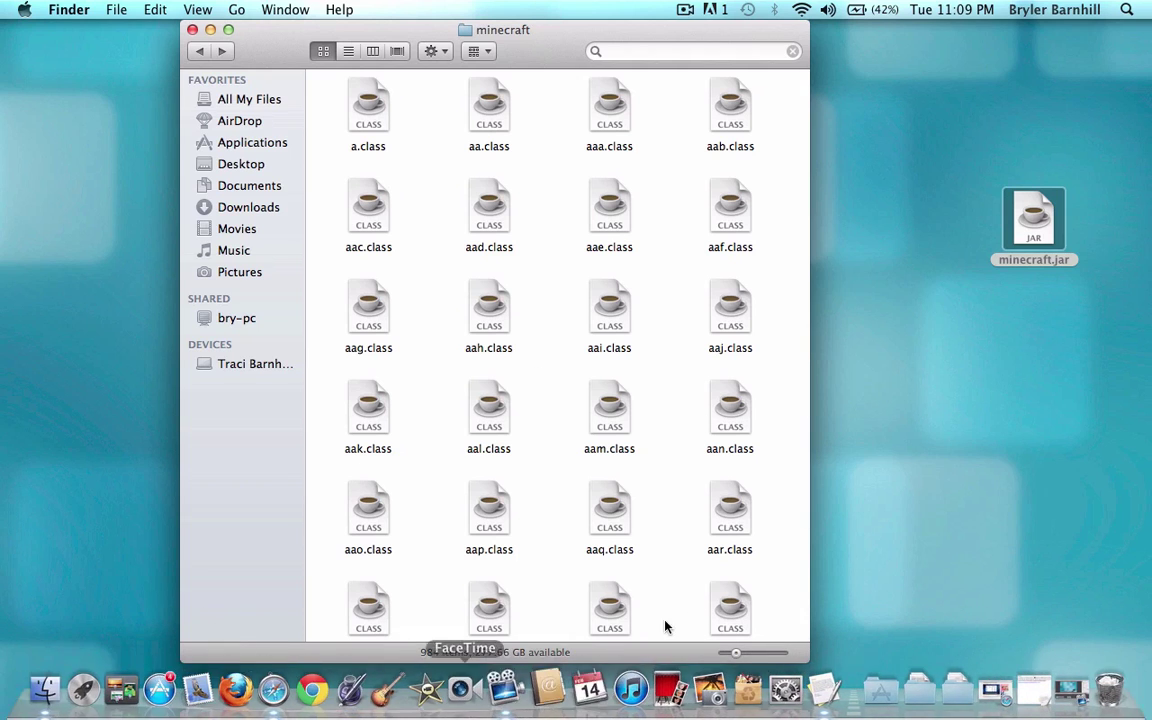
# Step: Open the TooManyItems2012_01_12 folder from Downloads and reposition its window over the minecraft folder window
pyautogui.click(953, 686)
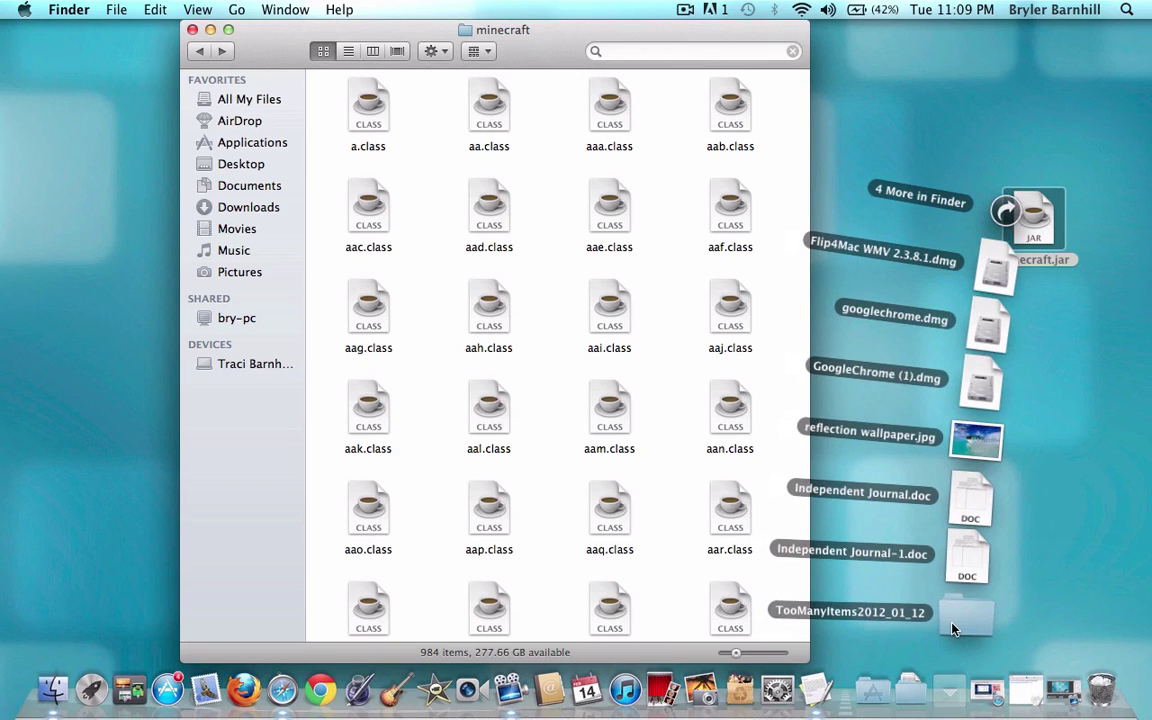
pyautogui.click(955, 624)
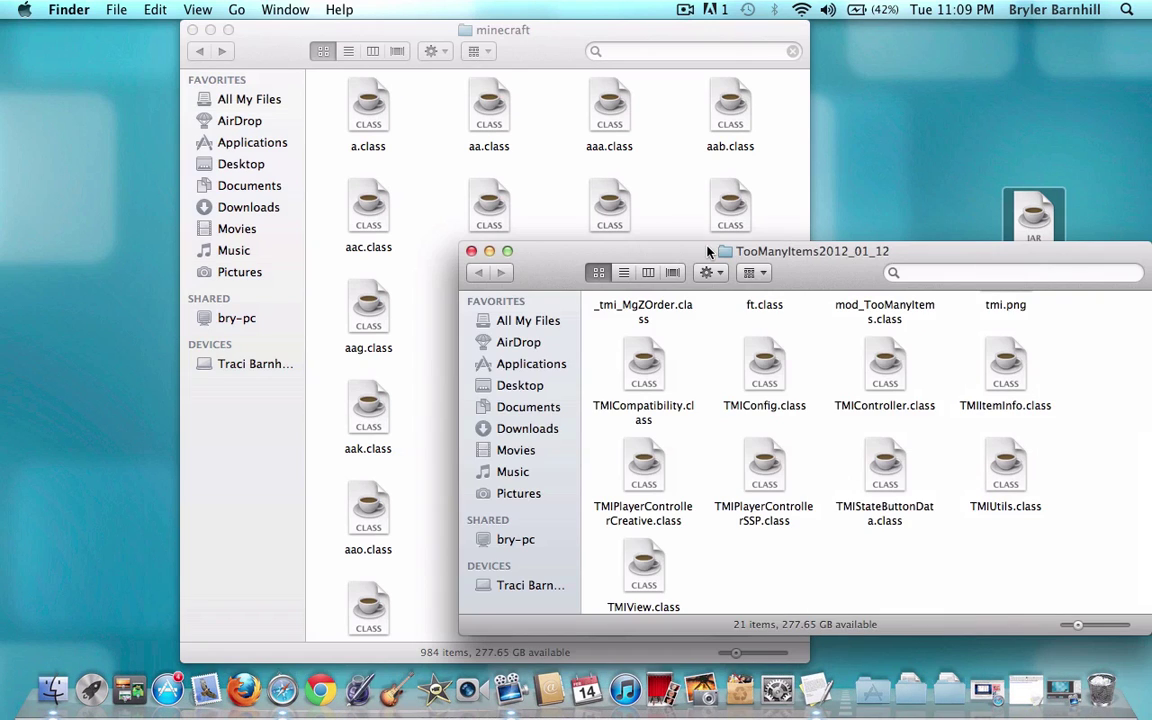
pyautogui.moveTo(708, 252); pyautogui.dragTo(968, 250)
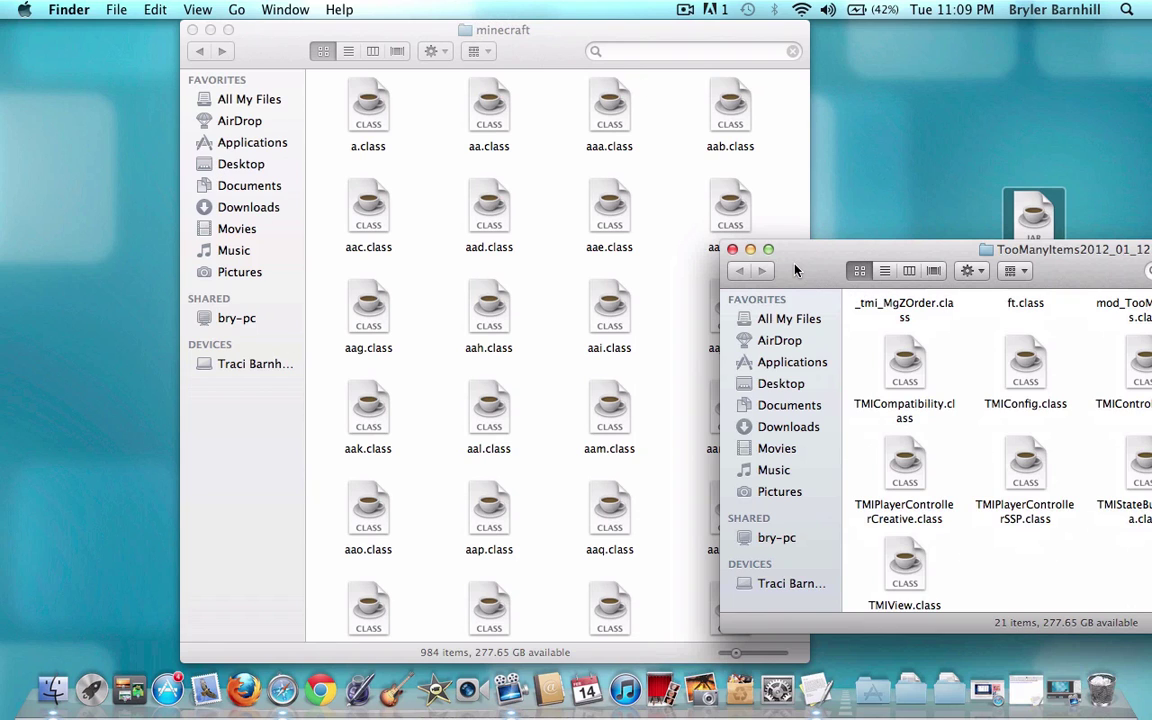
pyautogui.moveTo(796, 270); pyautogui.dragTo(621, 233)
# Step: Select and copy all files in the TooManyItems2012_01_12 folder, moving its window fully into view
pyautogui.scroll(-2, 892, 535)
pyautogui.scroll(5, 897, 545)
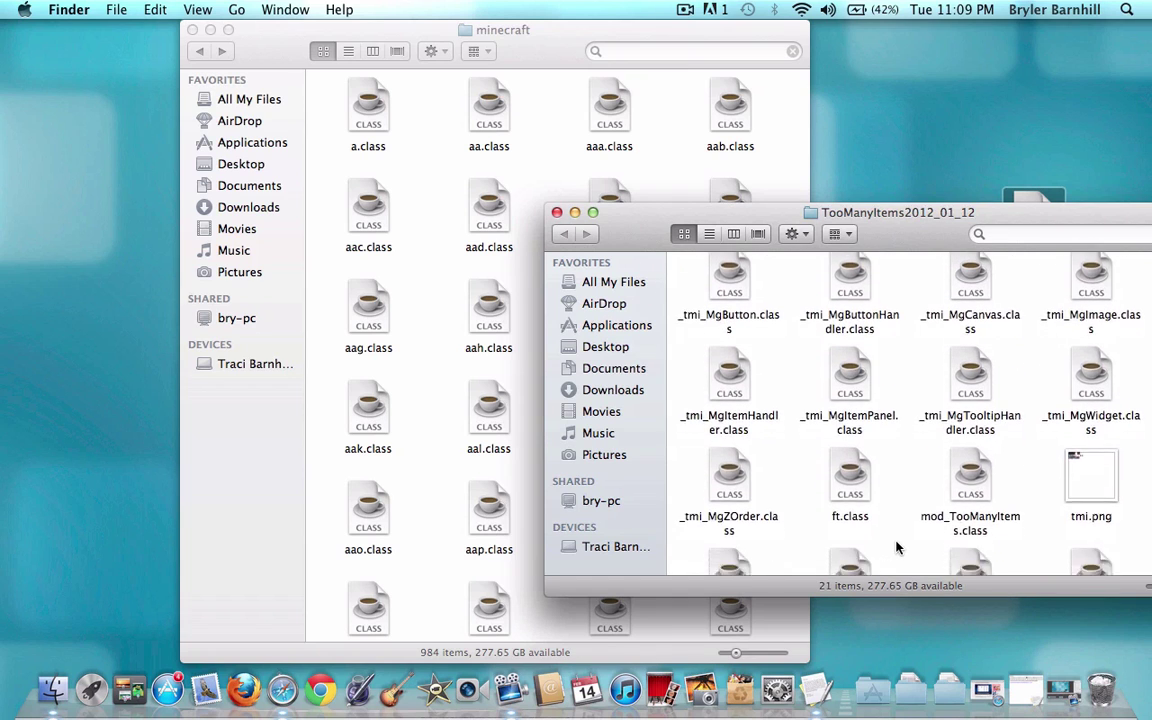
pyautogui.scroll(-5, 897, 547)
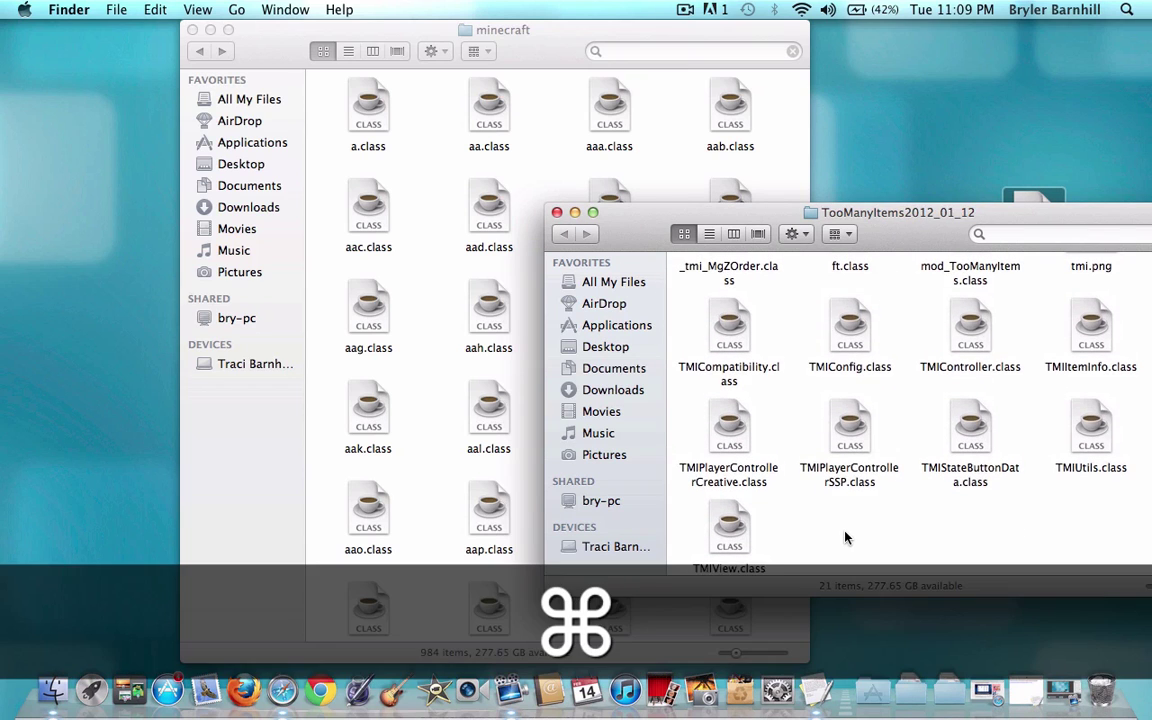
pyautogui.press('super+a')
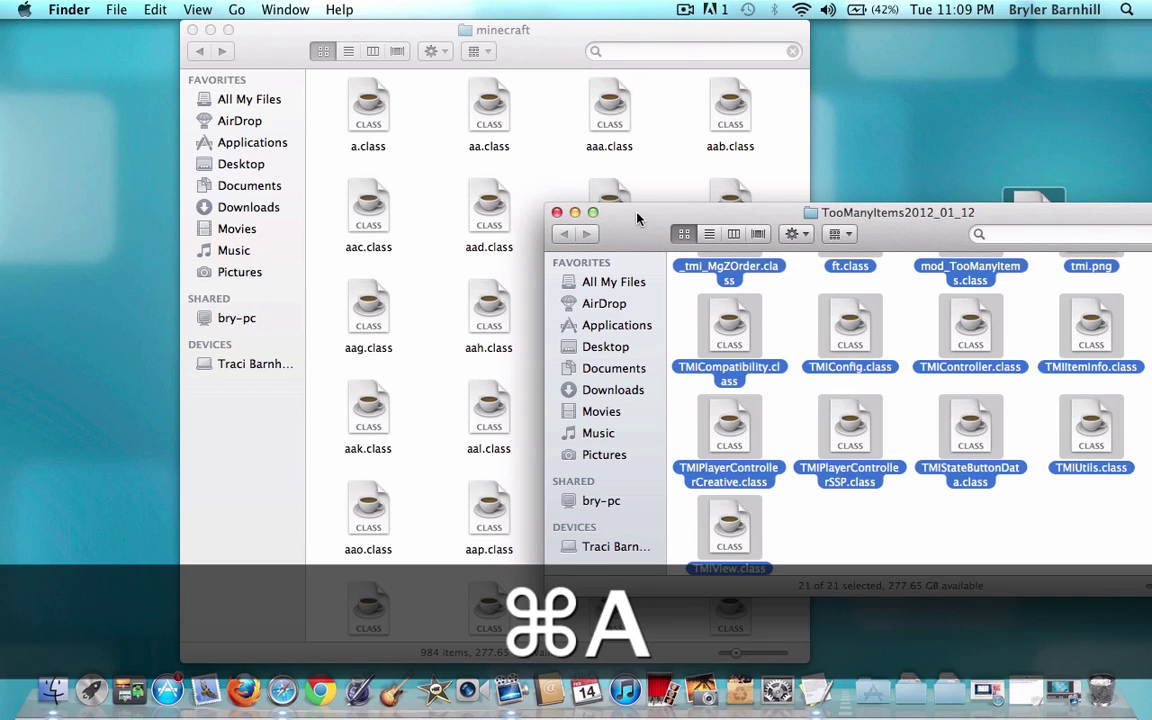
pyautogui.moveTo(637, 218); pyautogui.dragTo(519, 232)
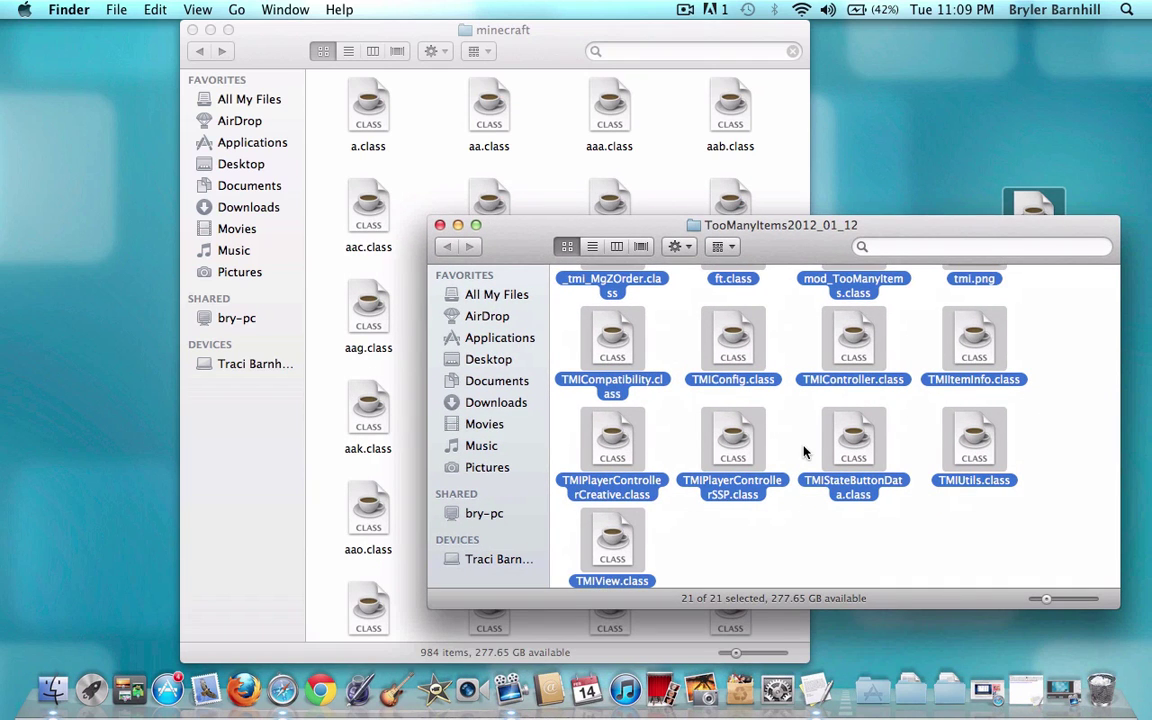
pyautogui.scroll(4, 803, 452)
pyautogui.scroll(-4, 803, 452)
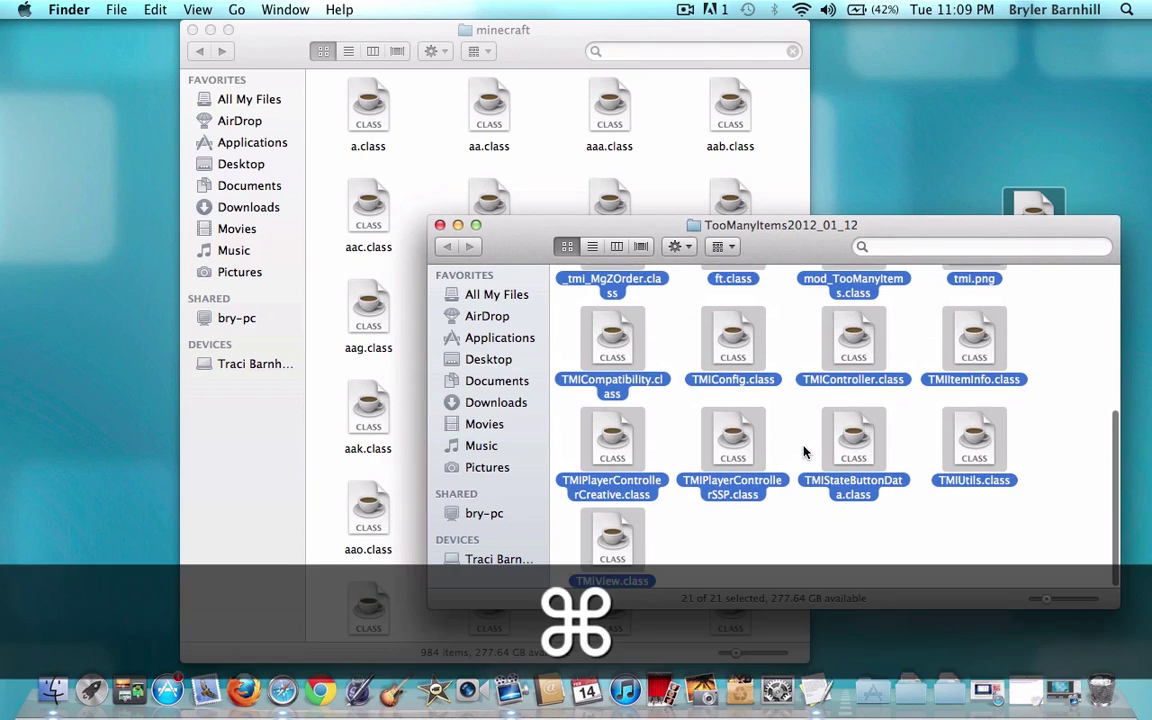
pyautogui.press('super+c')
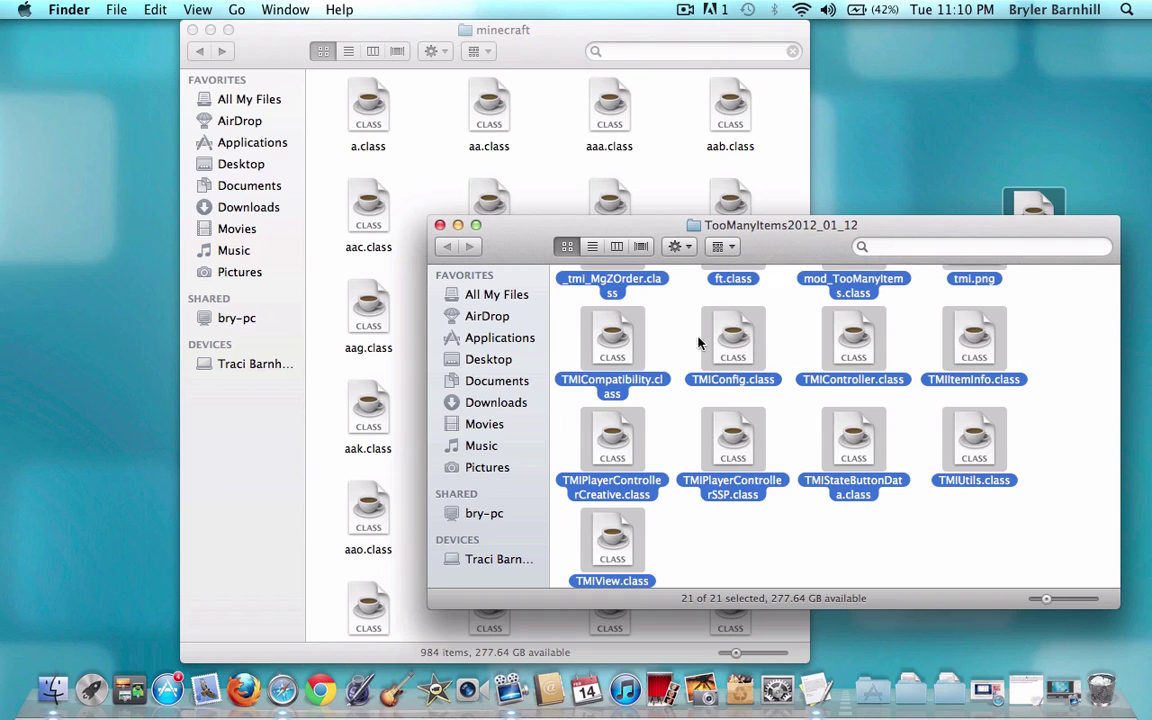
pyautogui.scroll(-1, 605, 340)
pyautogui.scroll(3, 668, 376)
pyautogui.scroll(-3, 668, 376)
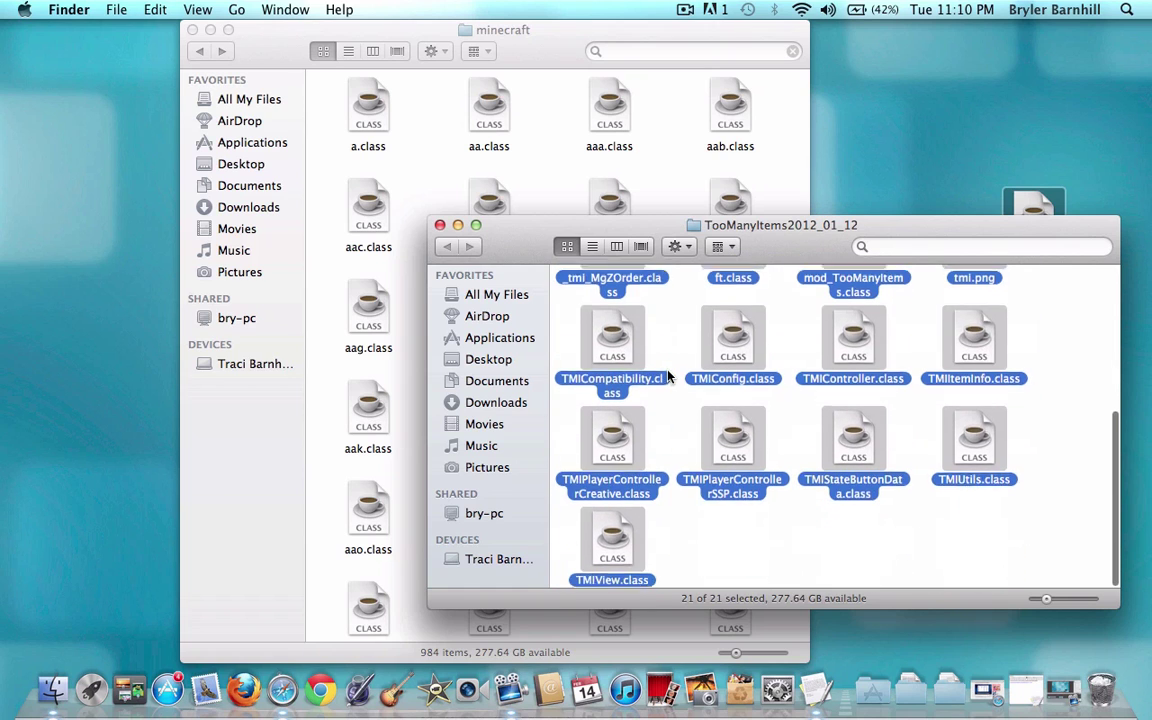
pyautogui.scroll(3, 668, 376)
pyautogui.scroll(-3, 668, 376)
pyautogui.scroll(2, 668, 376)
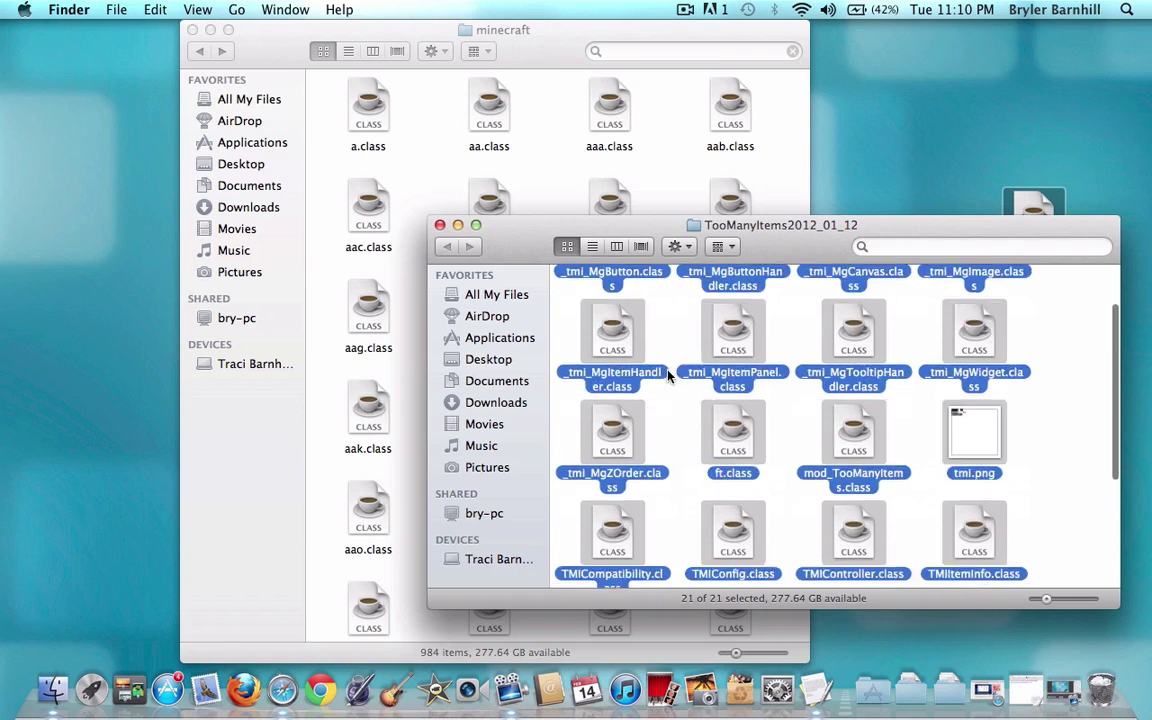
pyautogui.scroll(-3, 668, 376)
pyautogui.scroll(-2, 670, 377)
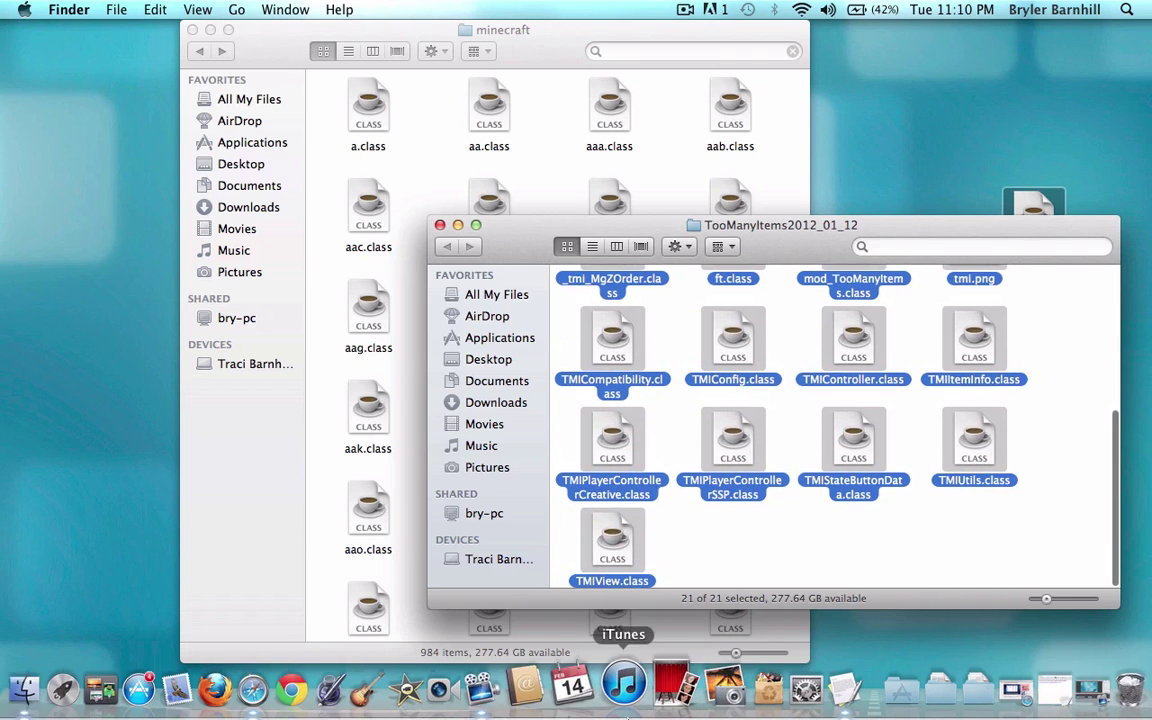
pyautogui.scroll(3, 713, 566)
pyautogui.scroll(-4, 713, 566)
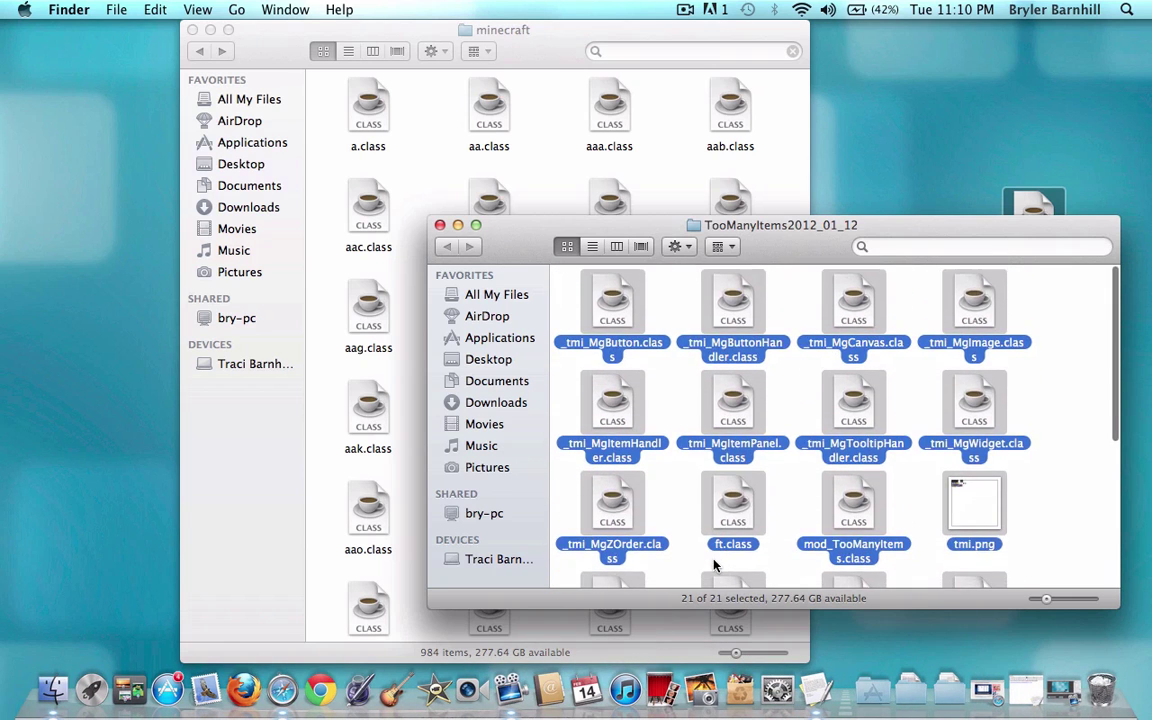
pyautogui.scroll(3, 713, 566)
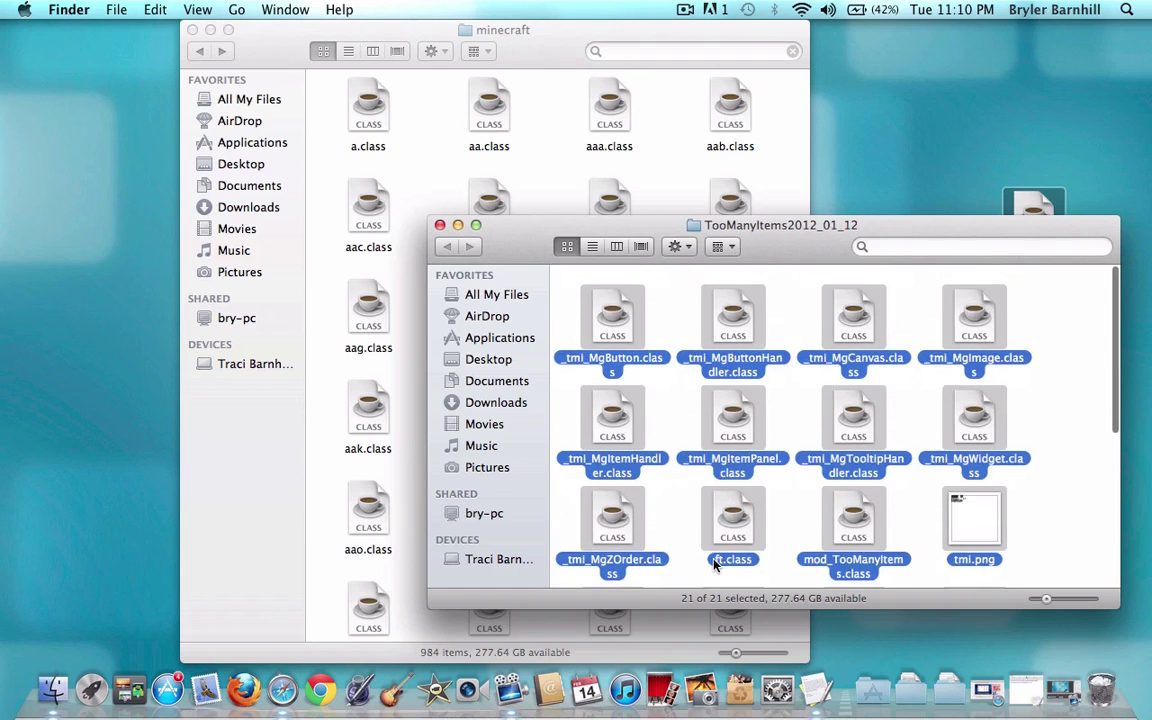
pyautogui.scroll(-3, 713, 566)
pyautogui.scroll(3, 713, 566)
pyautogui.scroll(-3, 713, 566)
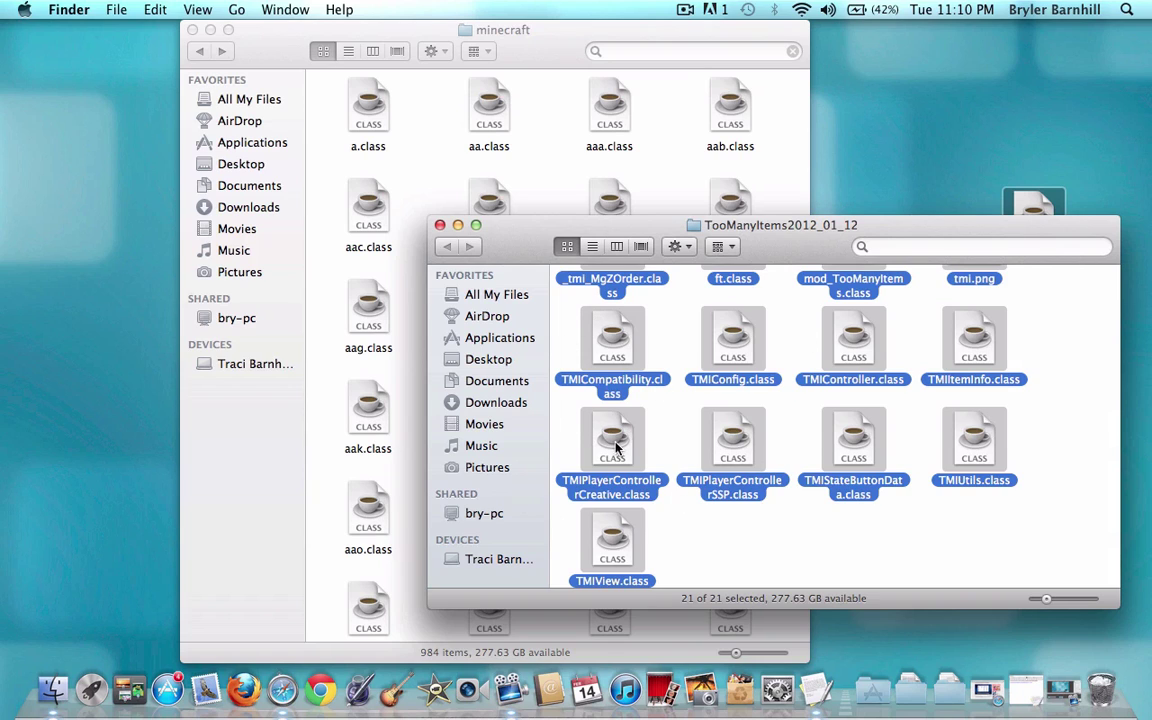
# Step: Move all selected TooManyItems files into the minecraft folder, replacing the existing ft.class, and go back to the bin folder
pyautogui.press('super')
pyautogui.press('super+c')
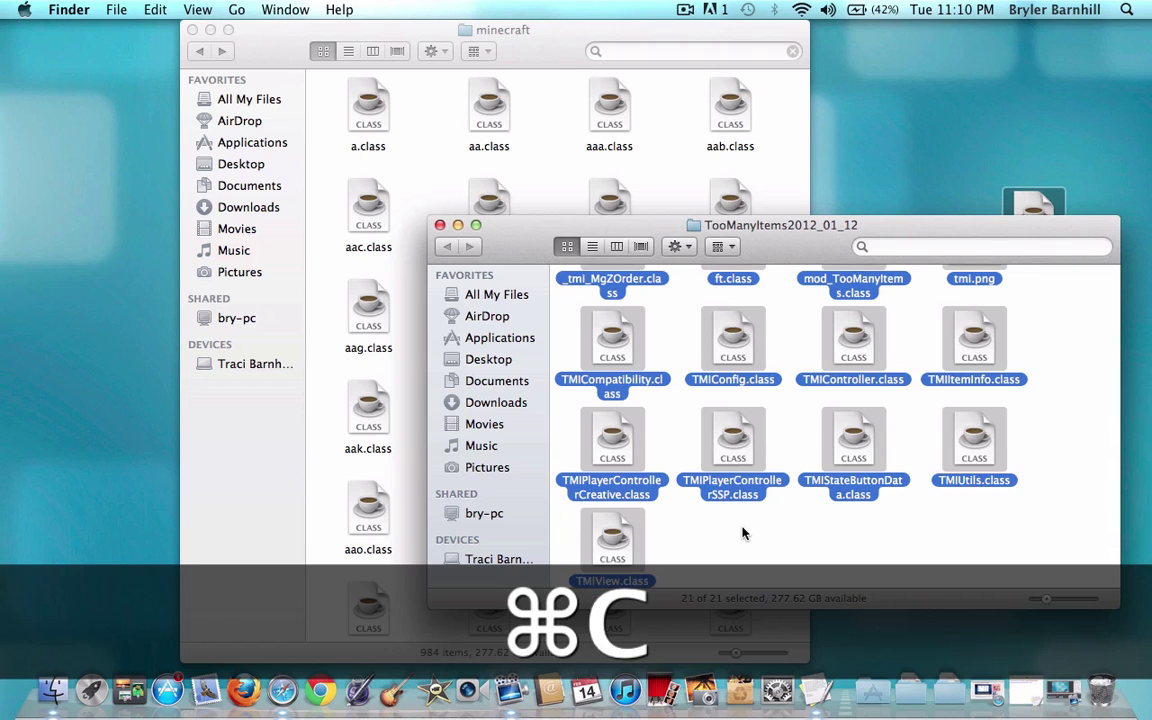
pyautogui.moveTo(540, 240); pyautogui.dragTo(735, 243)
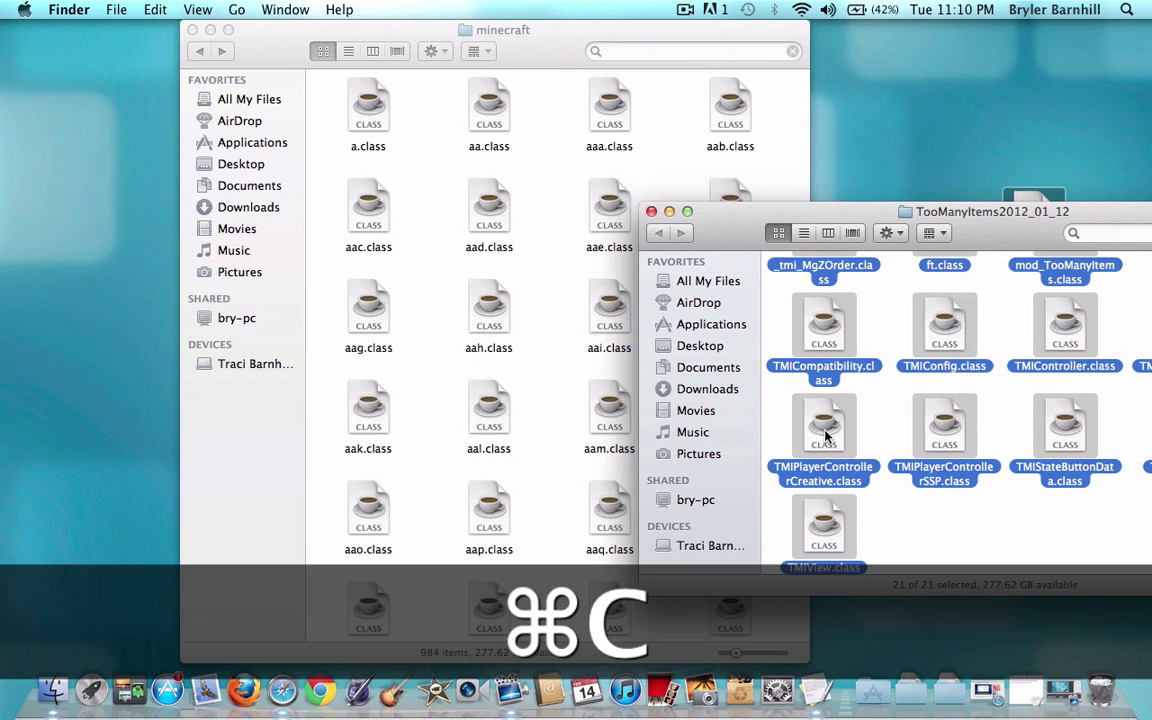
pyautogui.moveTo(825, 435); pyautogui.dragTo(562, 395)
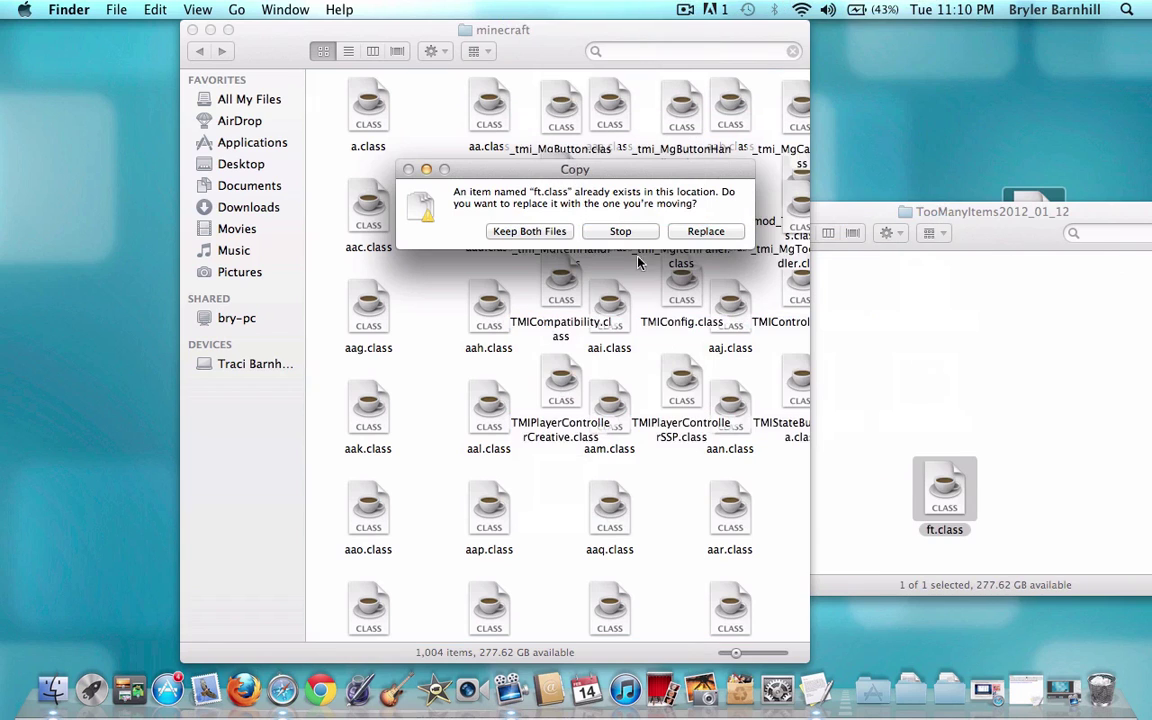
pyautogui.moveTo(522, 183); pyautogui.dragTo(562, 209)
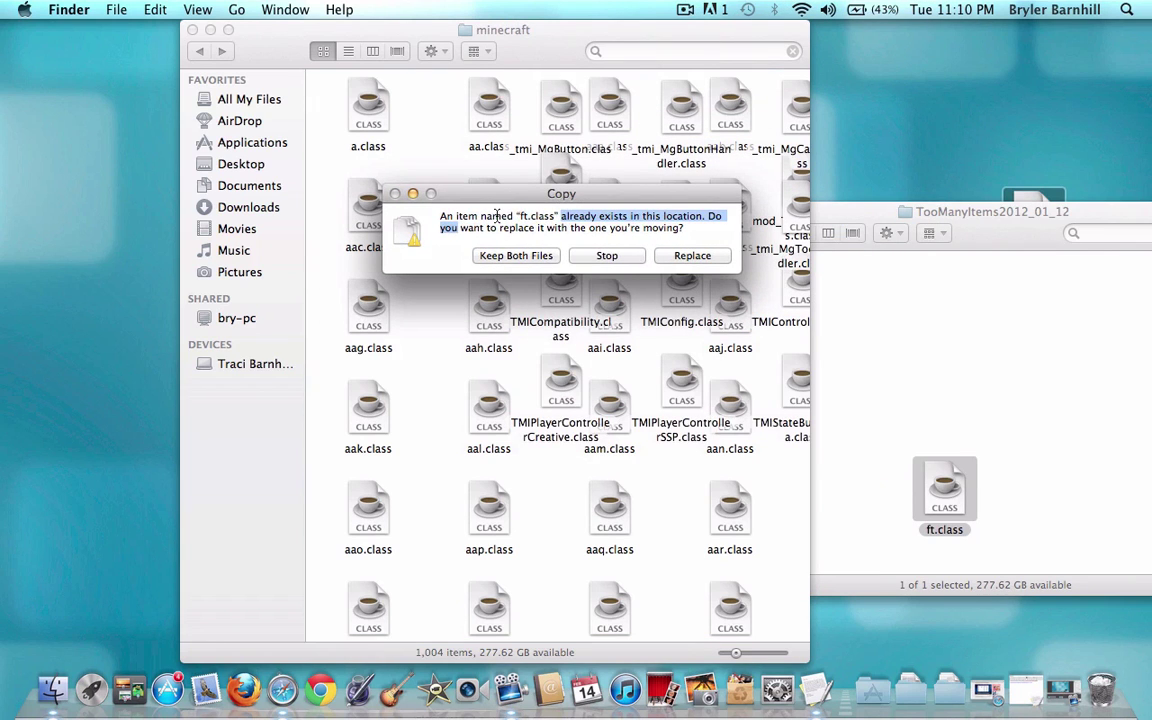
pyautogui.click(520, 215)
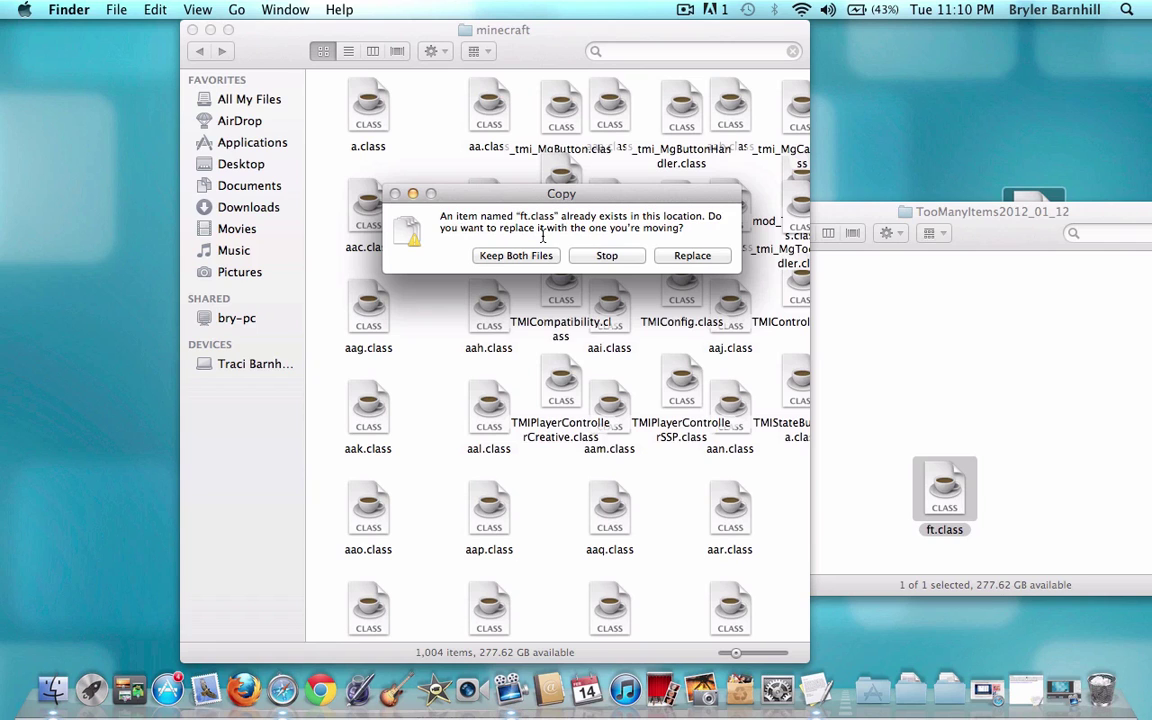
pyautogui.click(692, 256)
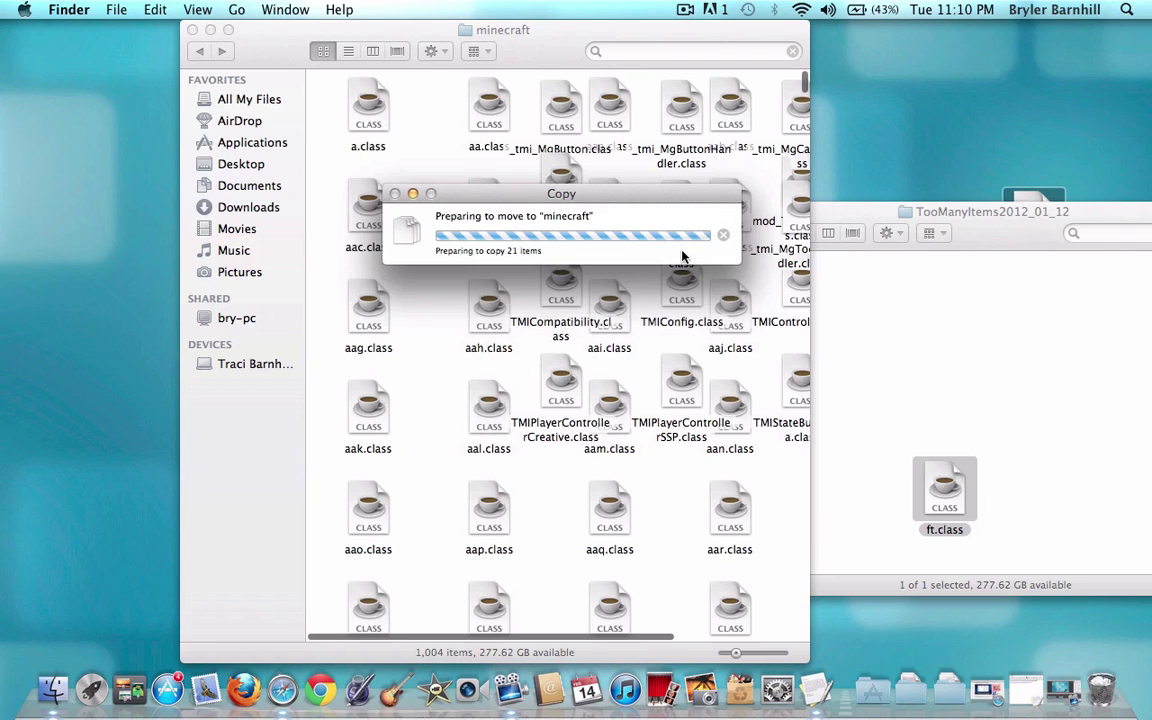
pyautogui.click(588, 548)
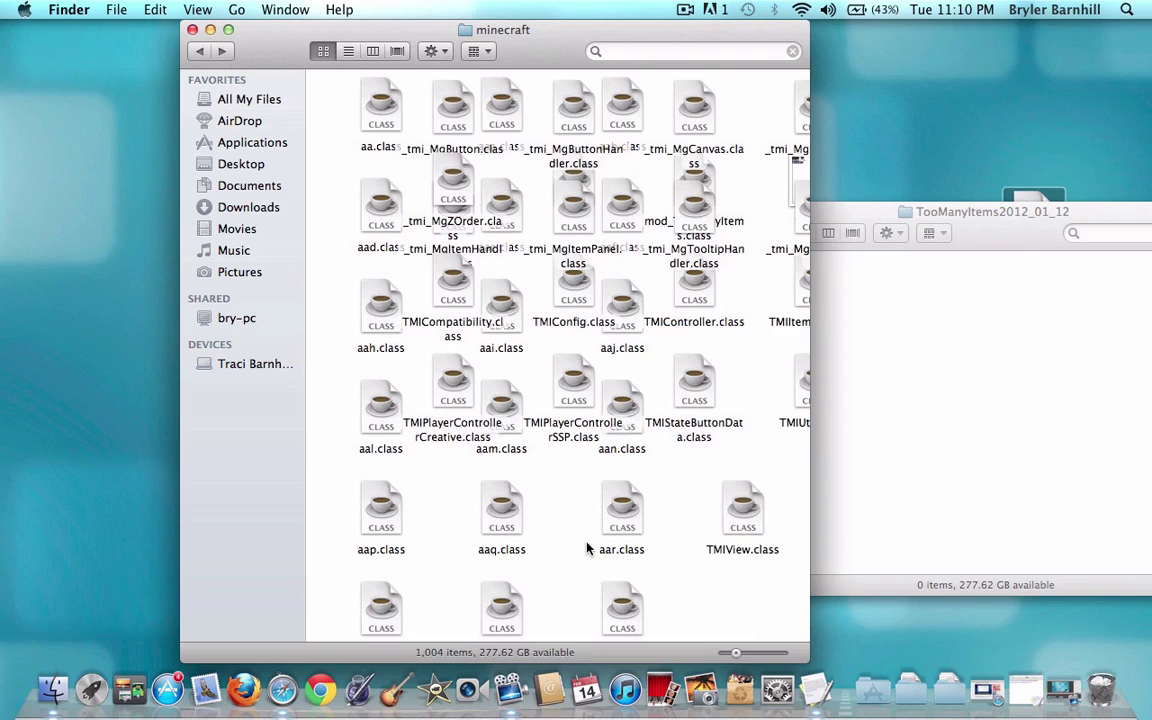
pyautogui.click(199, 55)
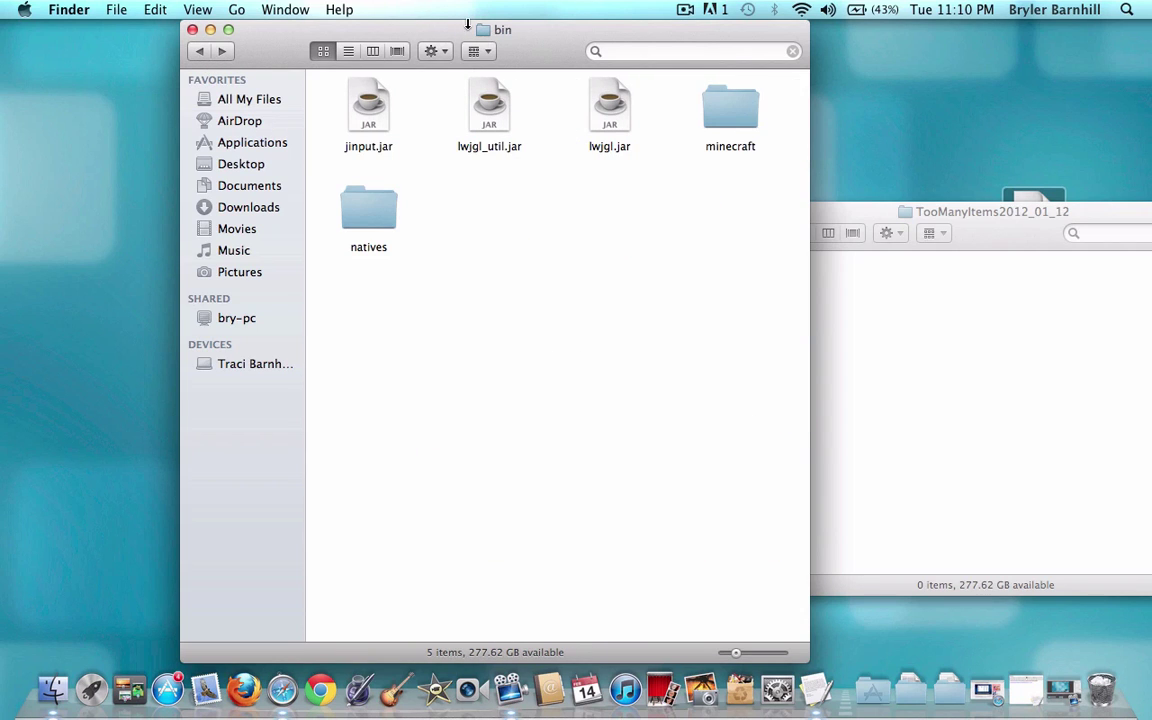
# Step: Rename the minecraft folder in bin to minecraft.jar through its info window, accepting the added .jar extension, and close the info
pyautogui.moveTo(467, 35); pyautogui.dragTo(445, 13)
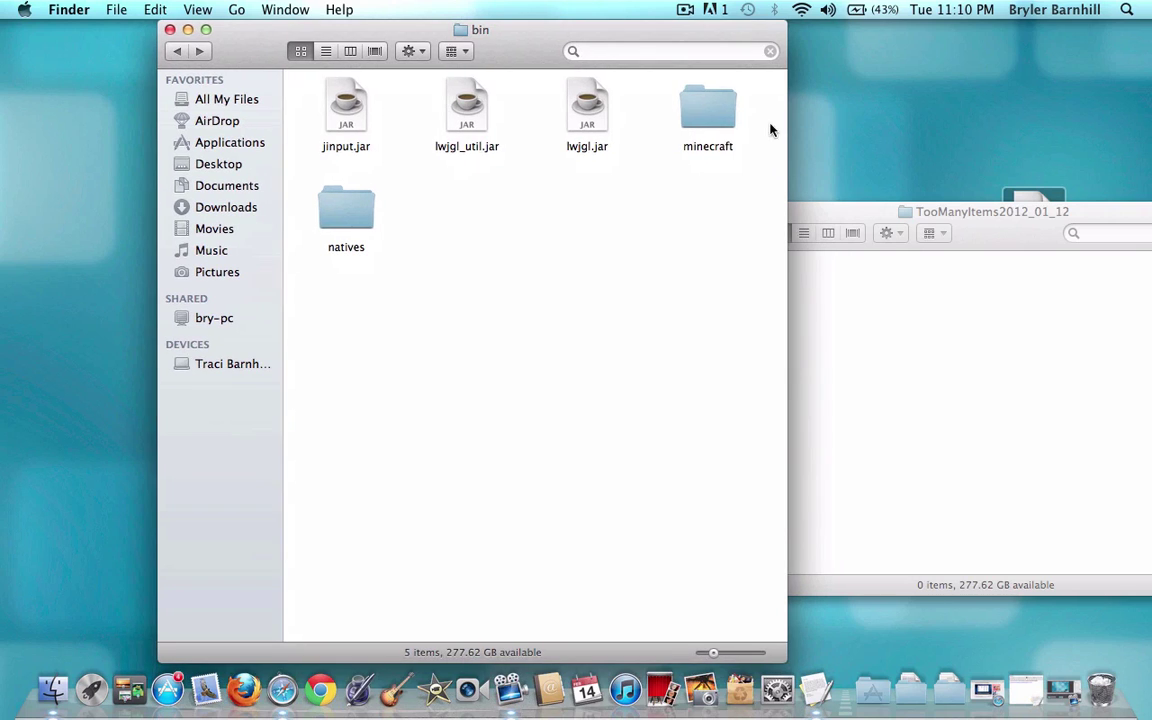
pyautogui.click(710, 130)
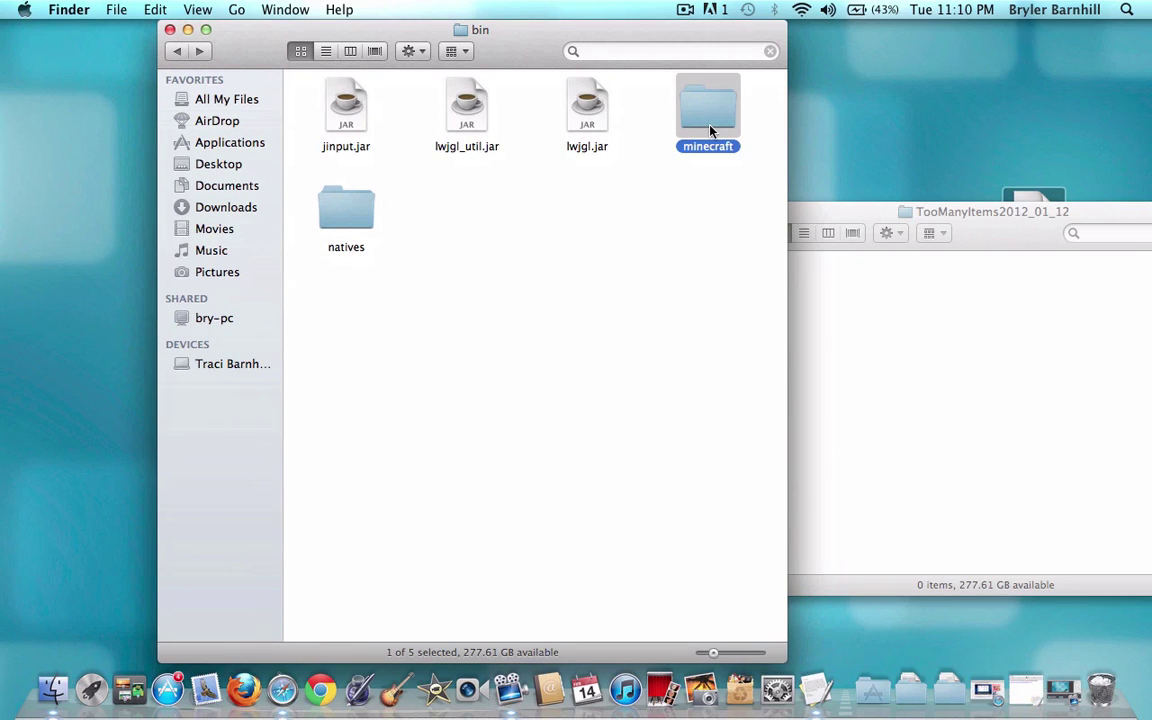
pyautogui.rightClick(708, 130)
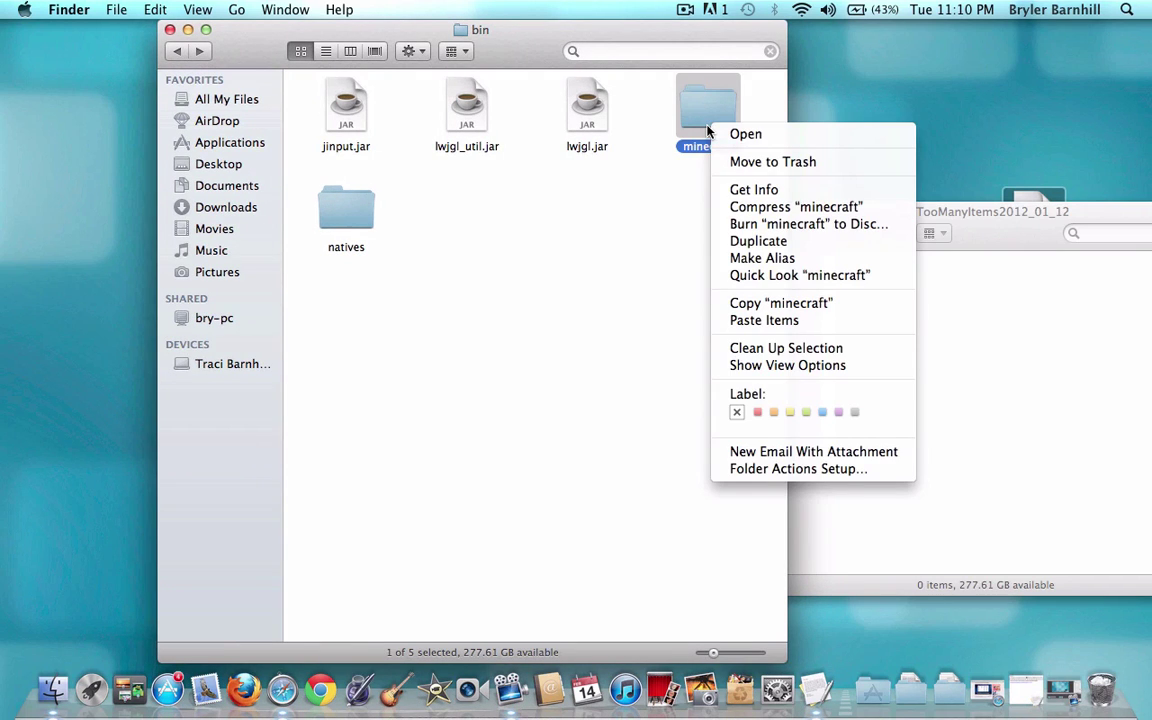
pyautogui.click(752, 190)
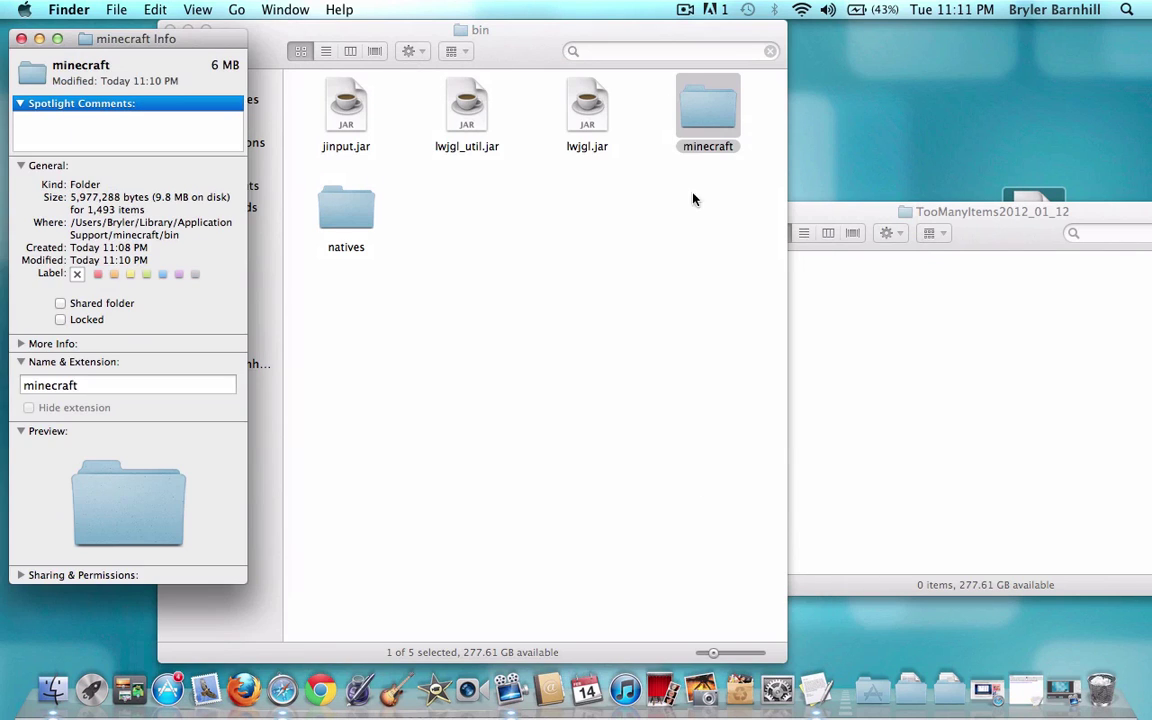
pyautogui.click(20, 361)
pyautogui.click(20, 361)
pyautogui.click(95, 384)
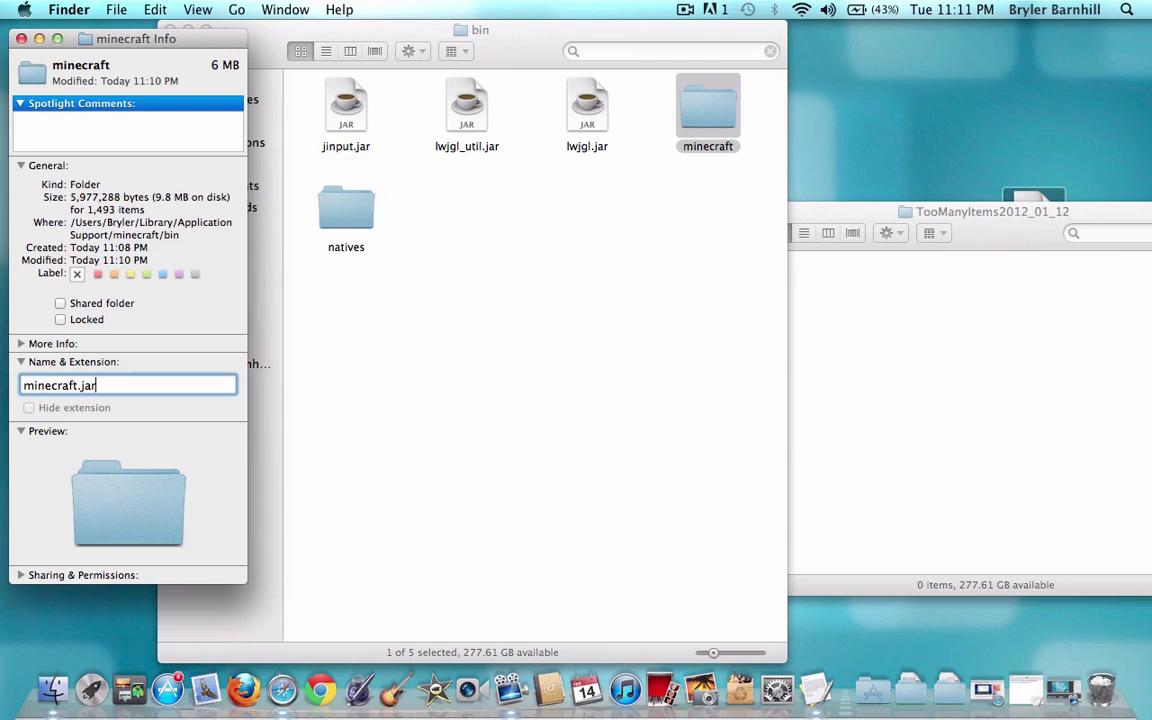
pyautogui.press('Return')
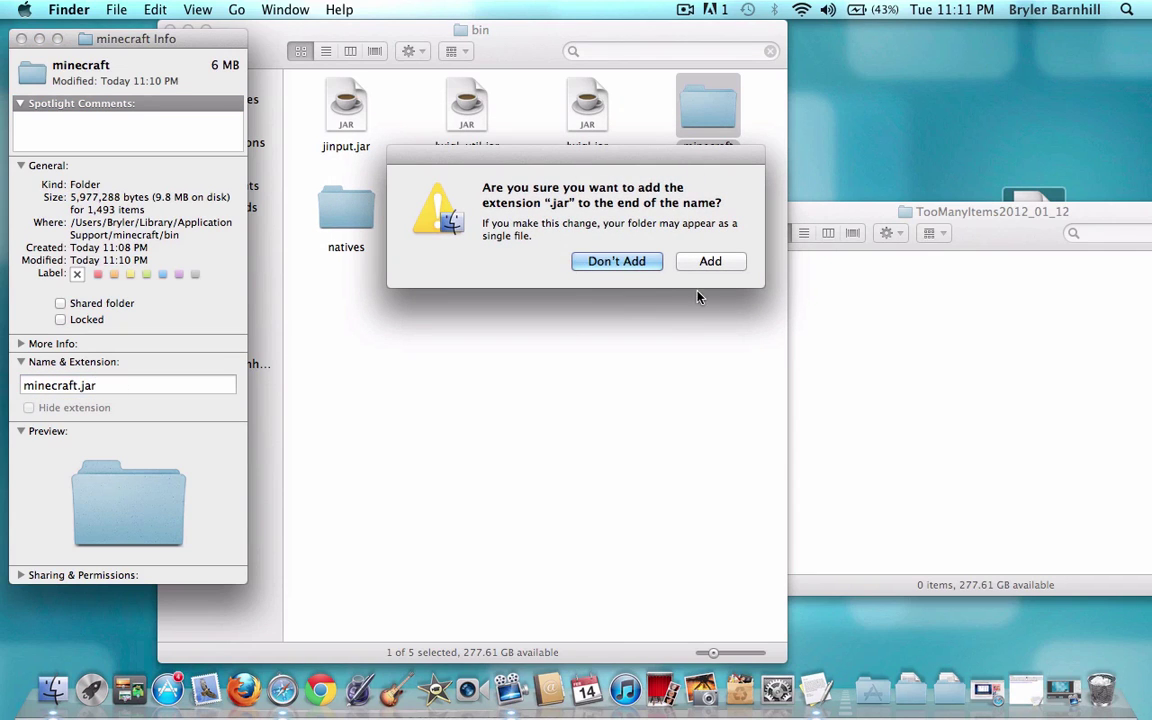
pyautogui.click(727, 263)
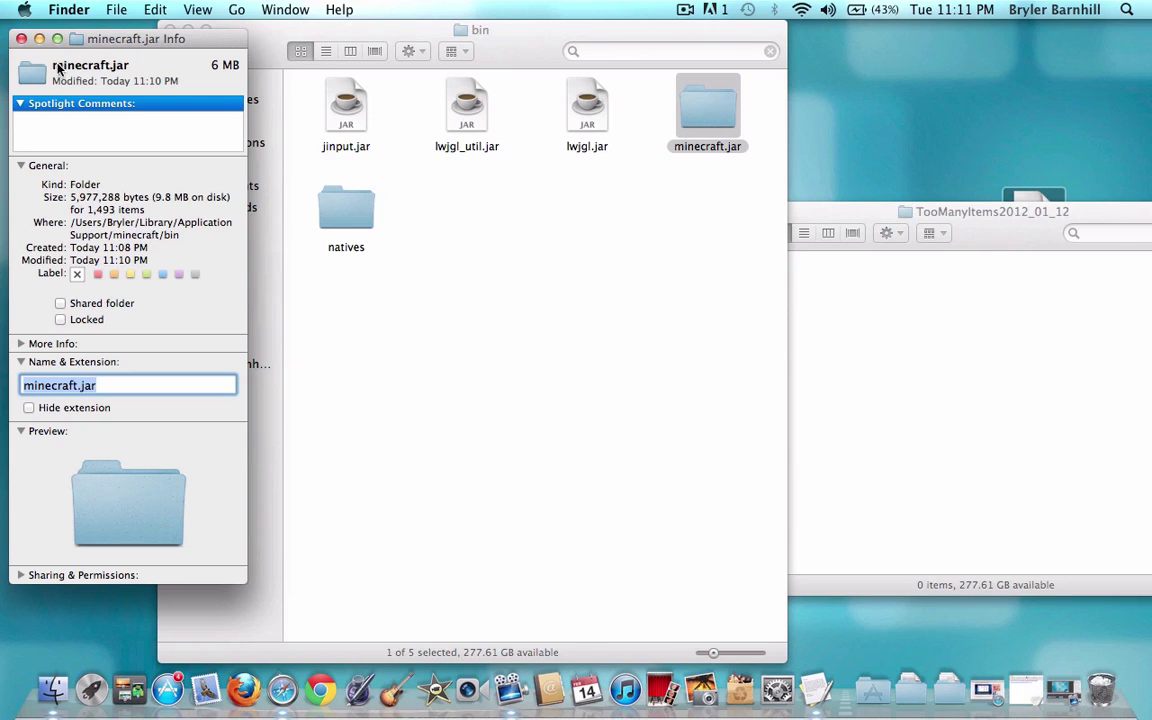
pyautogui.click(21, 39)
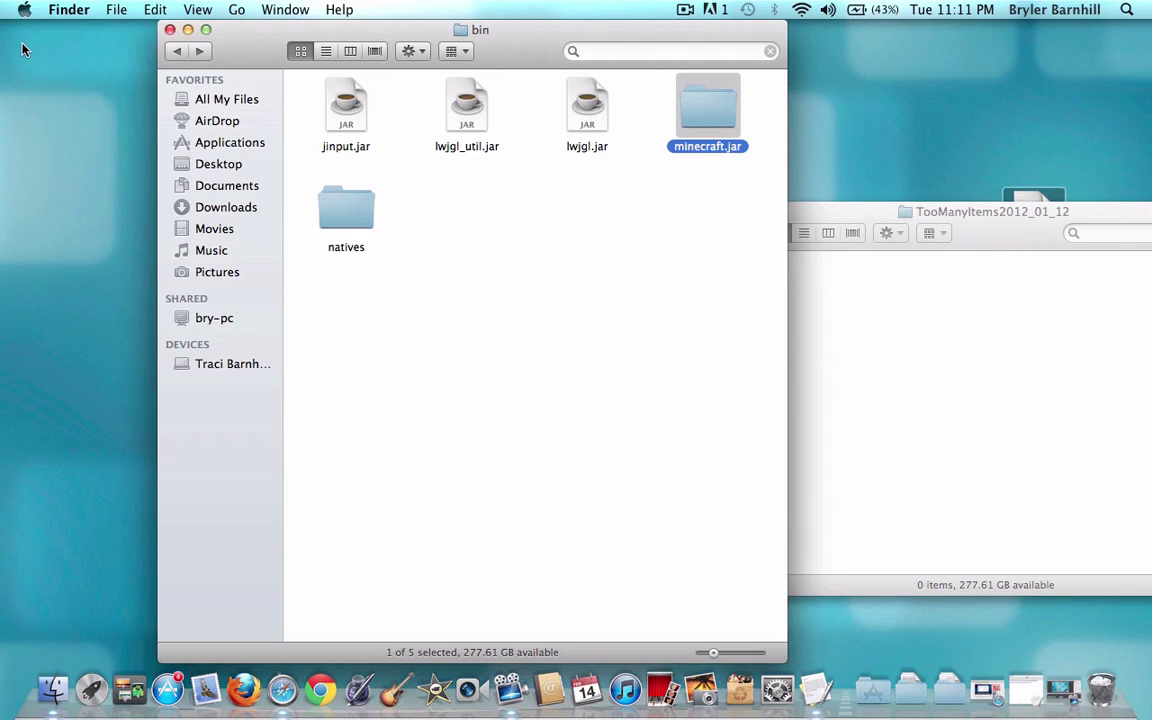
pyautogui.click(683, 9)
pyautogui.click(707, 65)
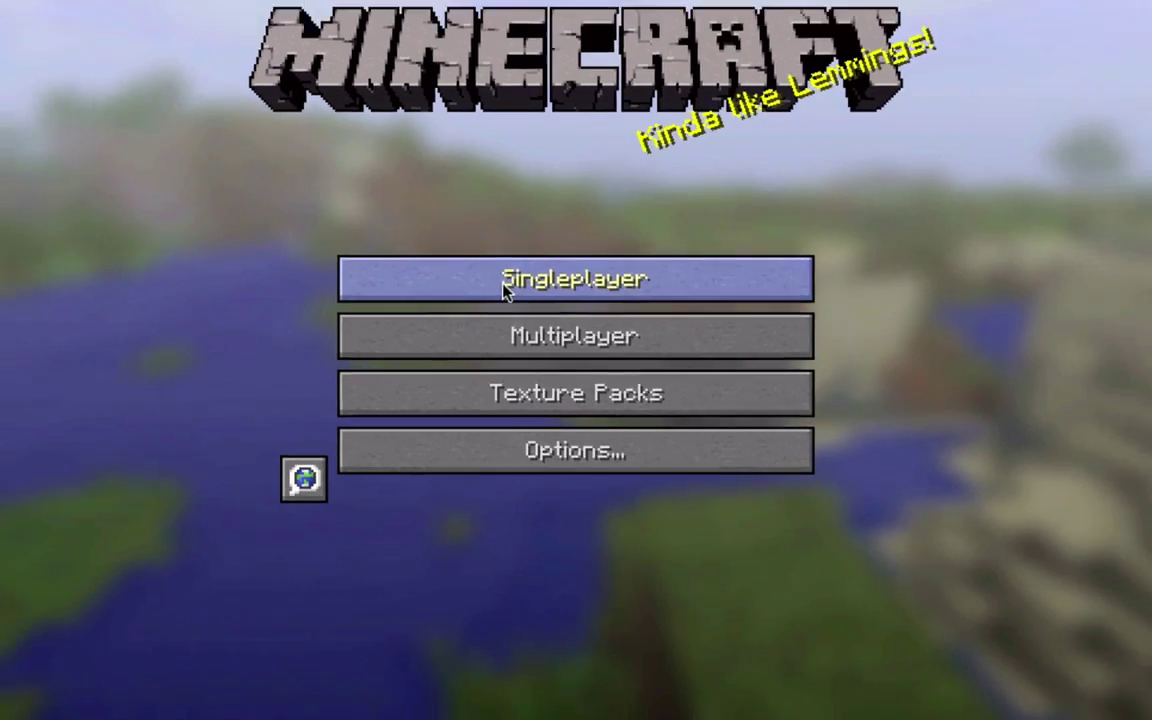
# Step: In Minecraft, load the existing singleplayer survival world New World and open the player's inventory
pyautogui.click(499, 284)
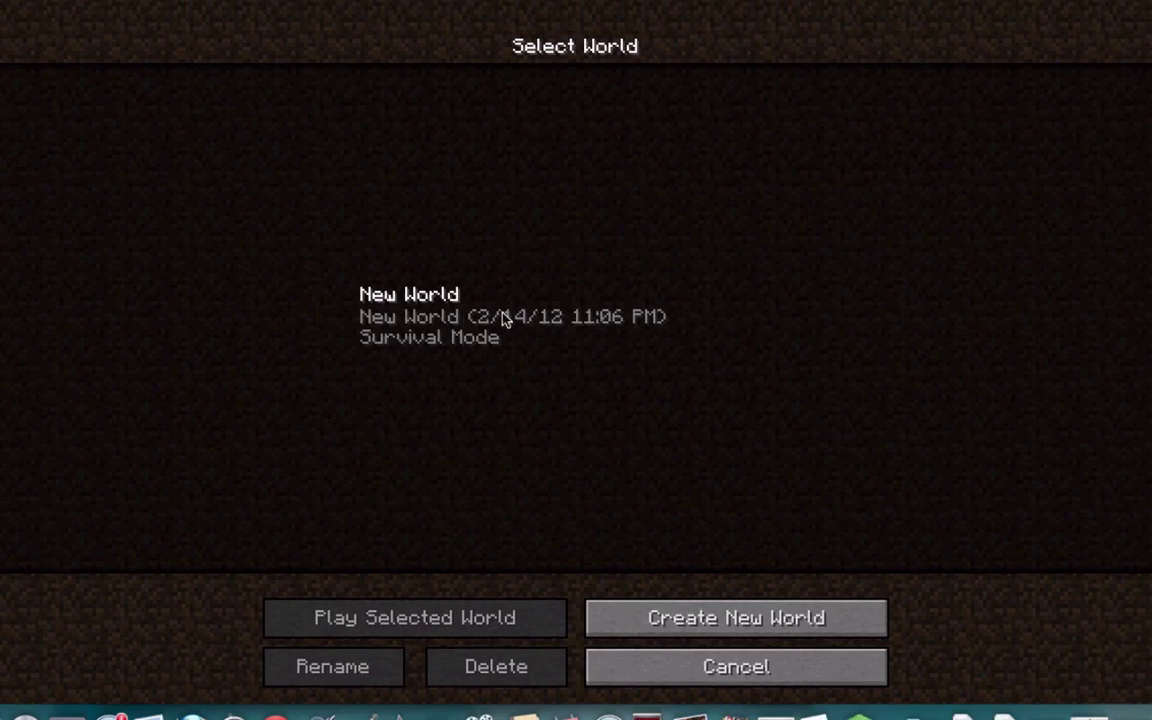
pyautogui.click(458, 618)
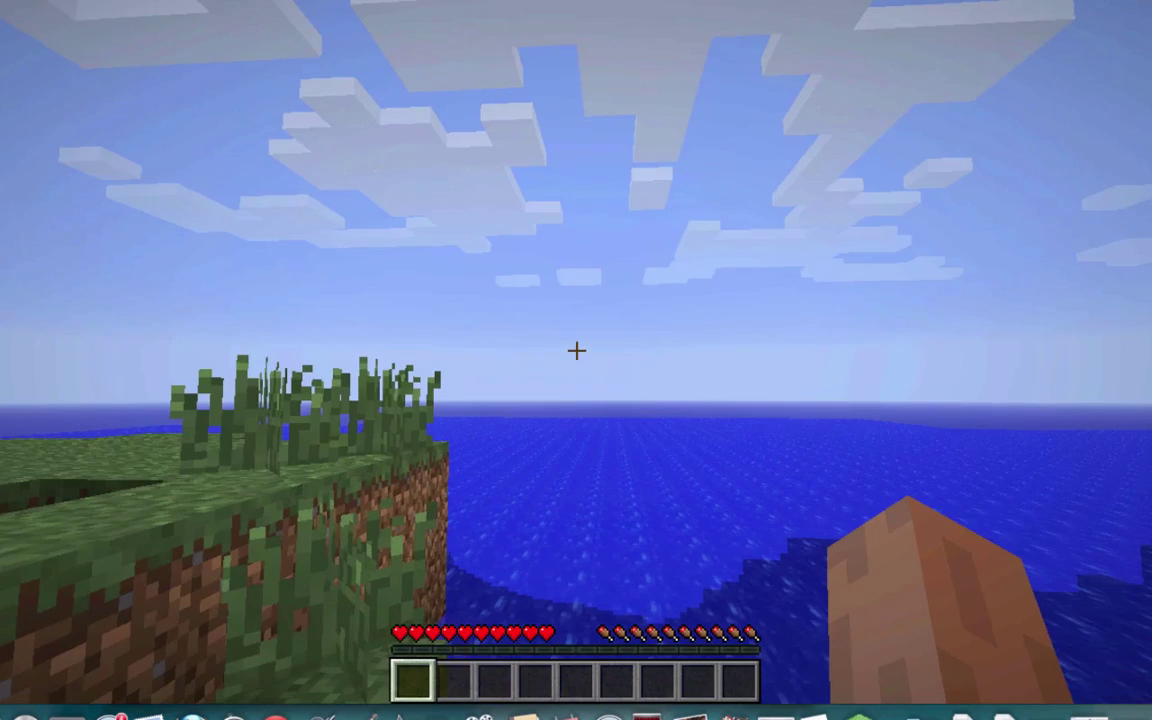
pyautogui.press('e')
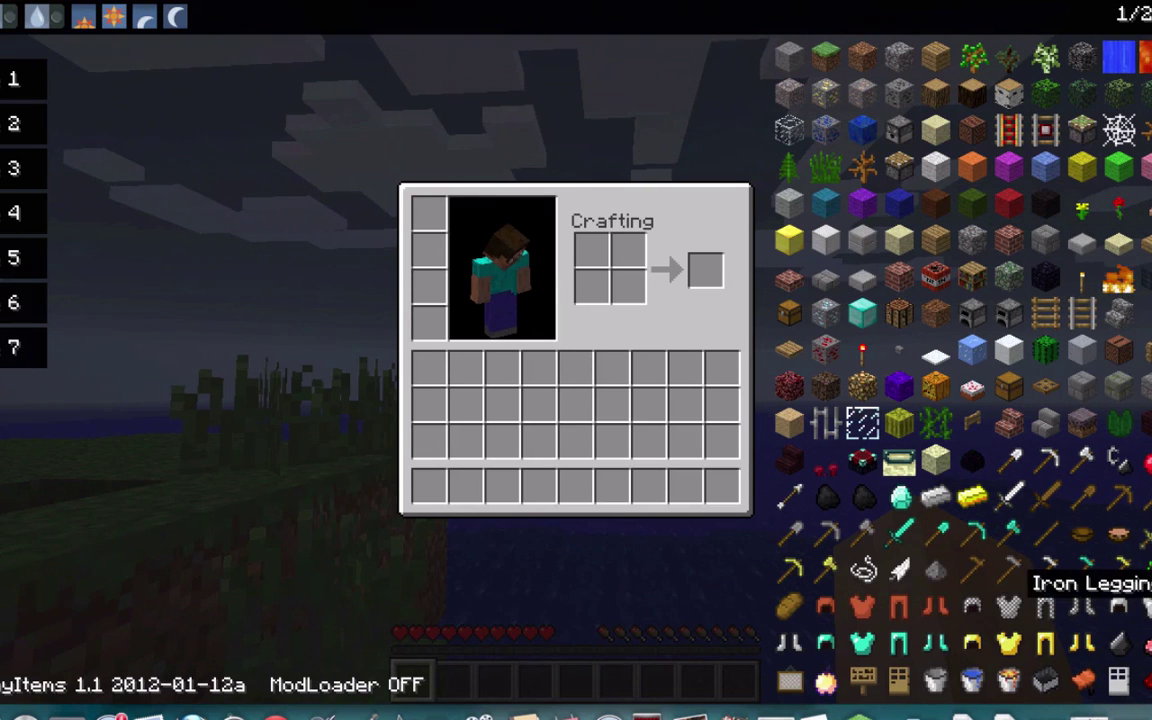
# Step: Add a diamond sword and four stacks of diamonds to the inventory from the TooManyItems item list
pyautogui.click(908, 535)
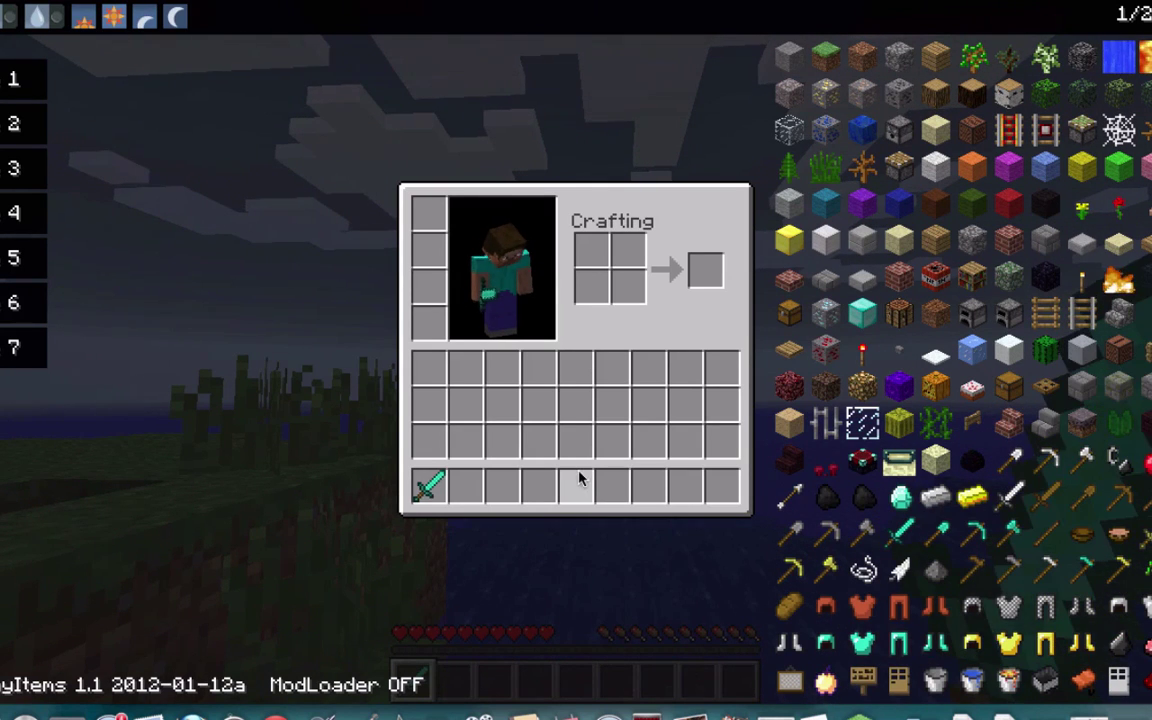
pyautogui.click(898, 500)
pyautogui.click(898, 500)
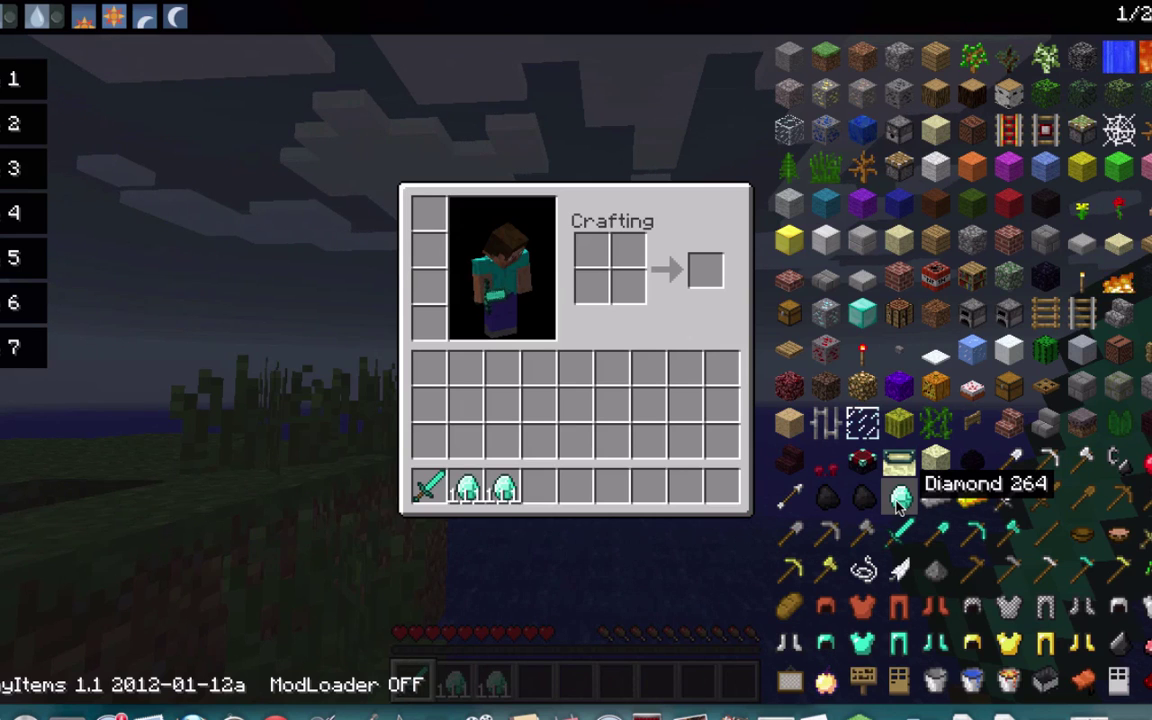
pyautogui.click(898, 500)
pyautogui.click(898, 500)
# Step: Move the four diamond stacks from the hotbar into the first four slots of the inventory row directly above it
pyautogui.click(465, 487)
pyautogui.click(429, 442)
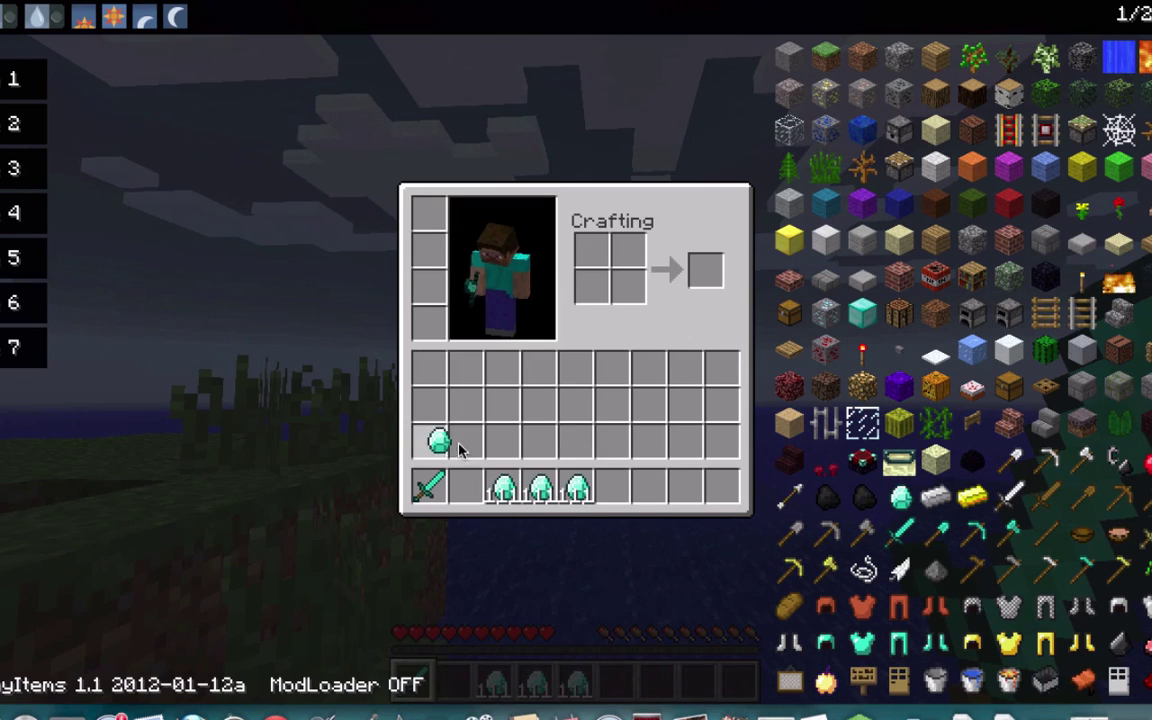
pyautogui.click(505, 488)
pyautogui.click(466, 442)
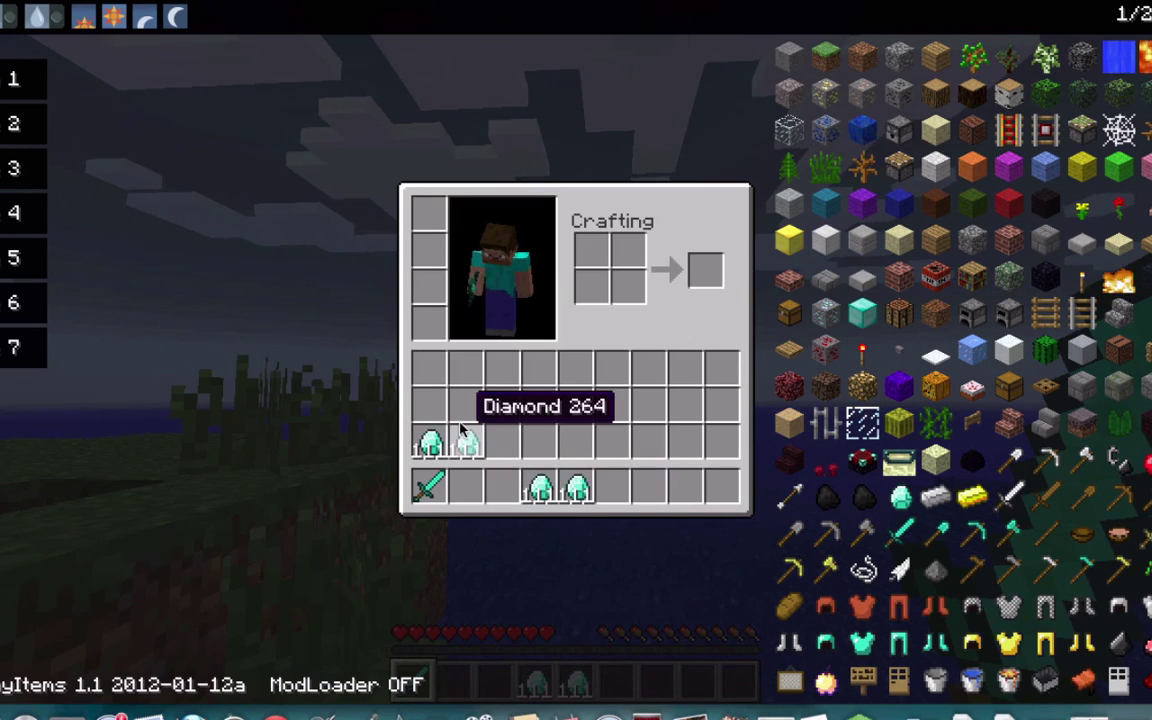
pyautogui.click(541, 486)
pyautogui.click(502, 442)
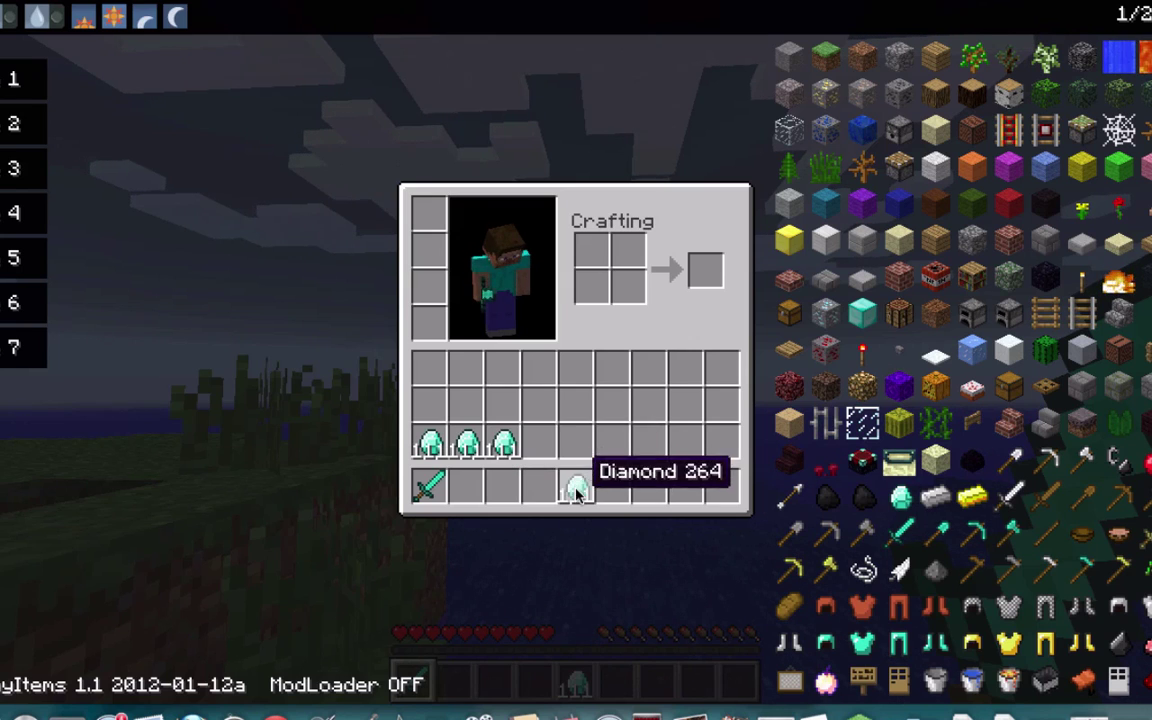
pyautogui.click(577, 487)
pyautogui.click(539, 442)
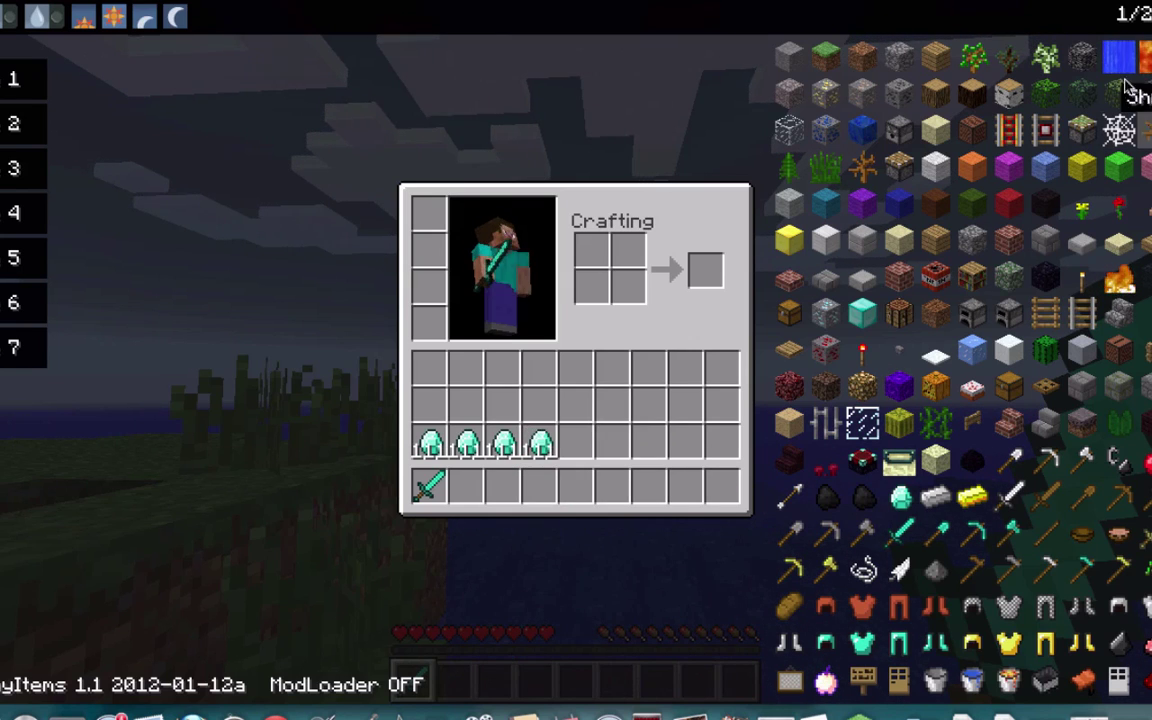
# Step: Close the inventory and dig out the grass block beside the sand with the diamond sword
pyautogui.press('e')
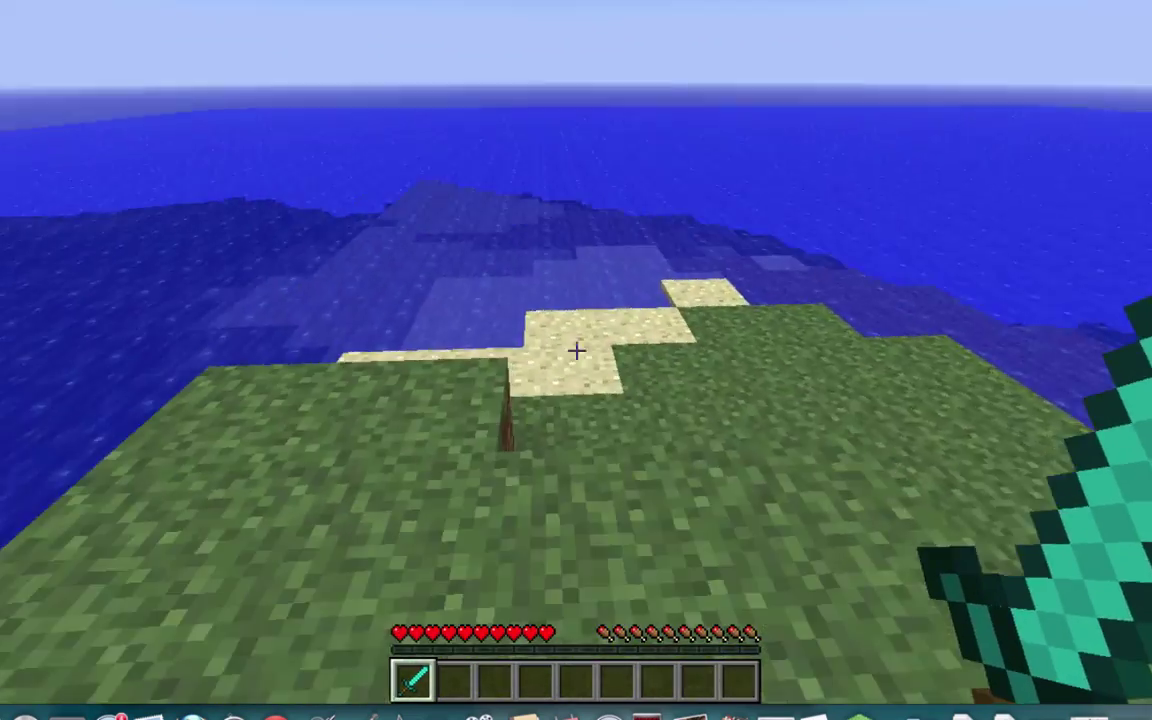
pyautogui.click(576, 351)
pyautogui.press('w')
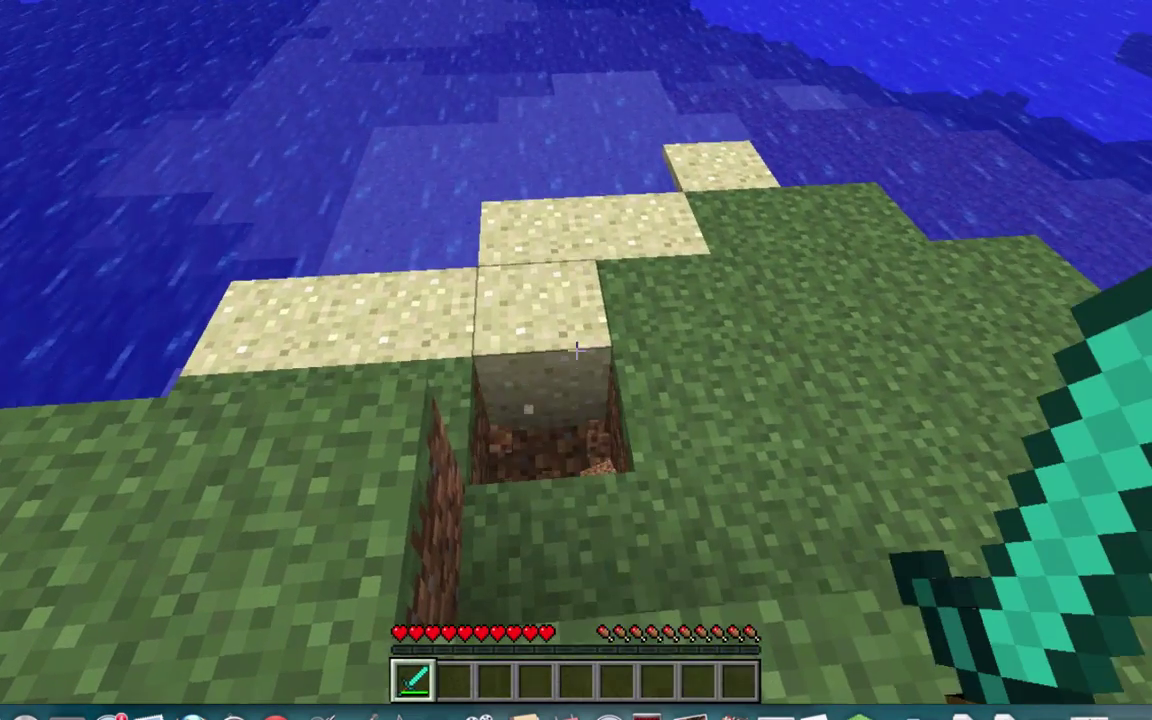
pyautogui.press('space')
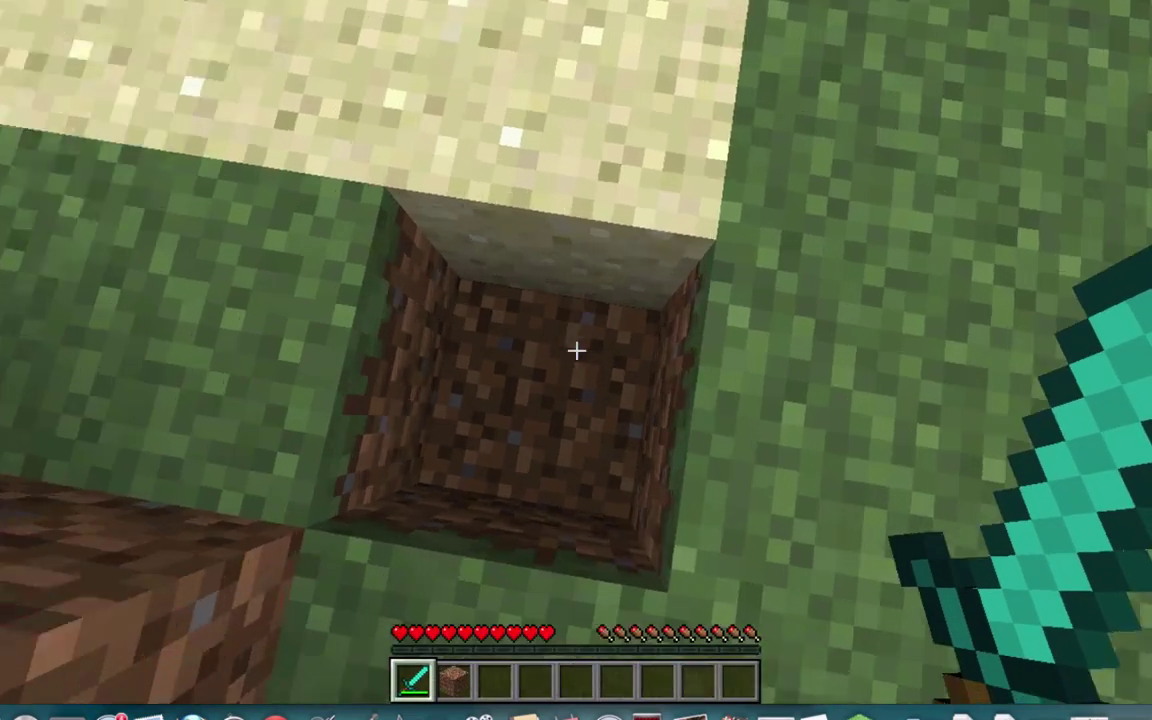